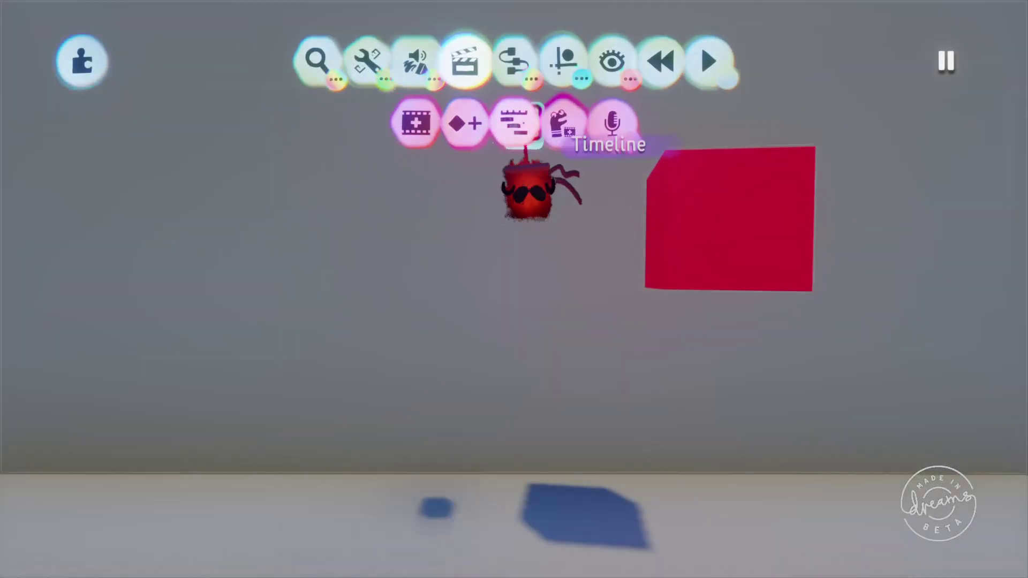
{"action": "left_click", "coordinate": [514, 124]}
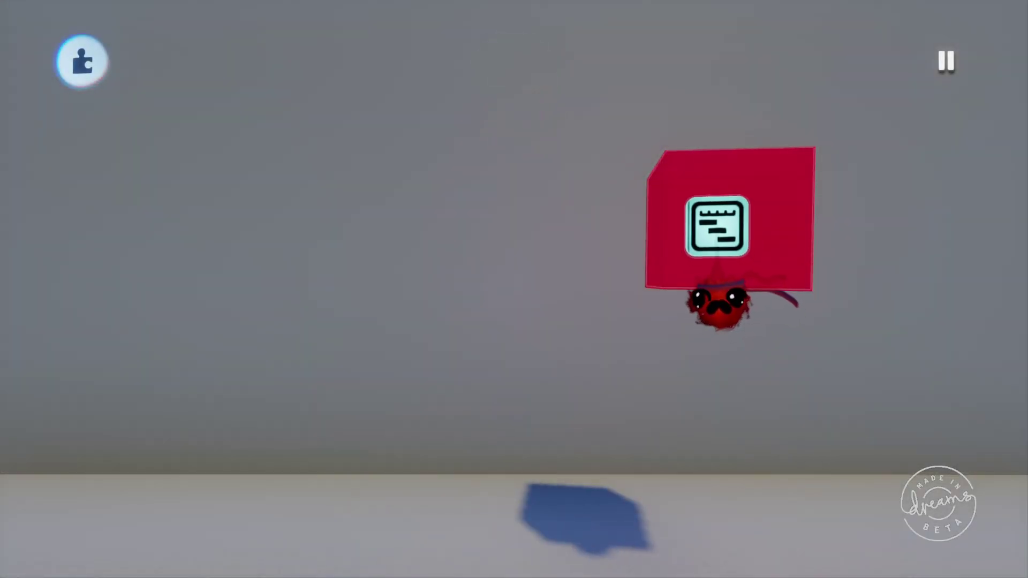
{"action": "left_click", "coordinate": [717, 300]}
{"action": "key", "text": "Escape"}
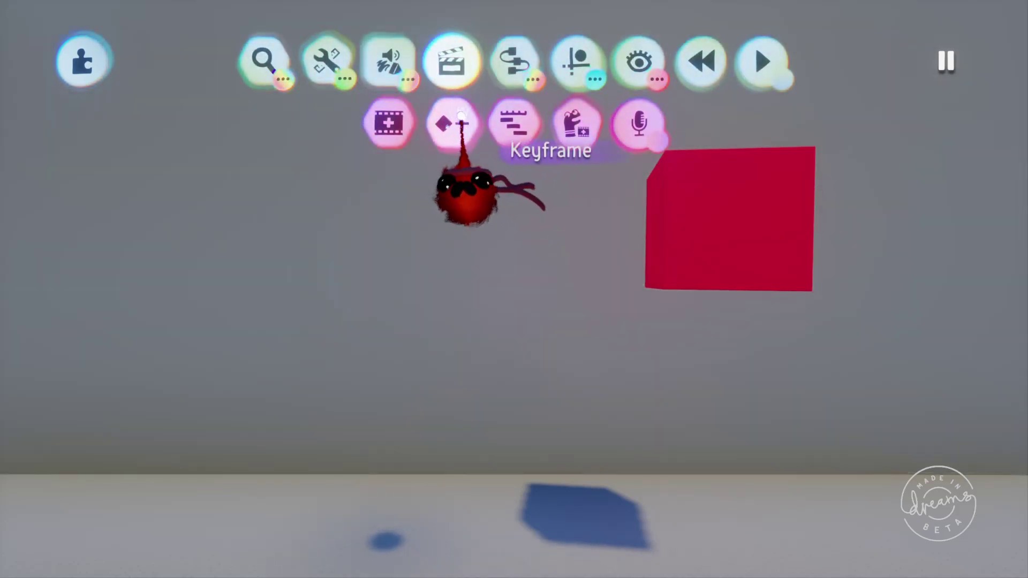
- Place a Keyframe gadget beside the red cube and record the cube lowered to the floor in it
{"action": "left_click", "coordinate": [462, 115]}
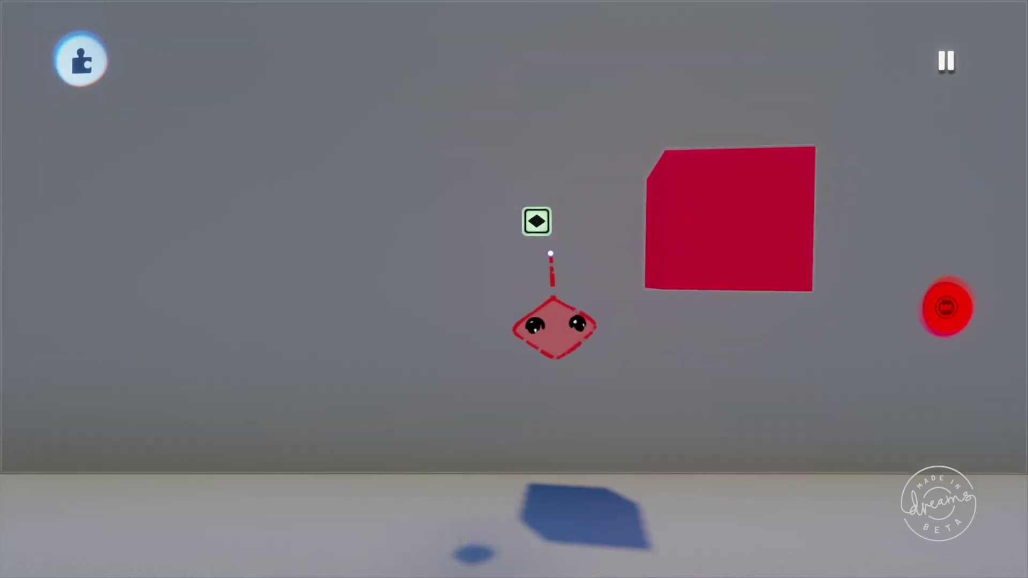
{"action": "left_click", "coordinate": [551, 253]}
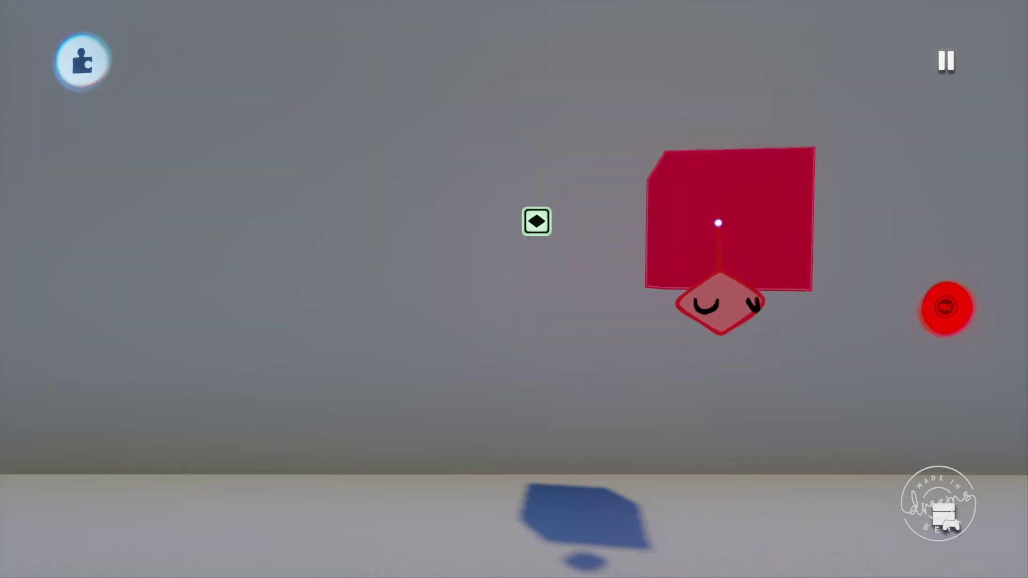
{"action": "mouse_move", "coordinate": [719, 223]}
{"action": "left_mouse_down"}
{"action": "mouse_move", "coordinate": [709, 372]}
{"action": "mouse_move", "coordinate": [722, 459]}
{"action": "mouse_move", "coordinate": [710, 490]}
{"action": "left_mouse_up"}
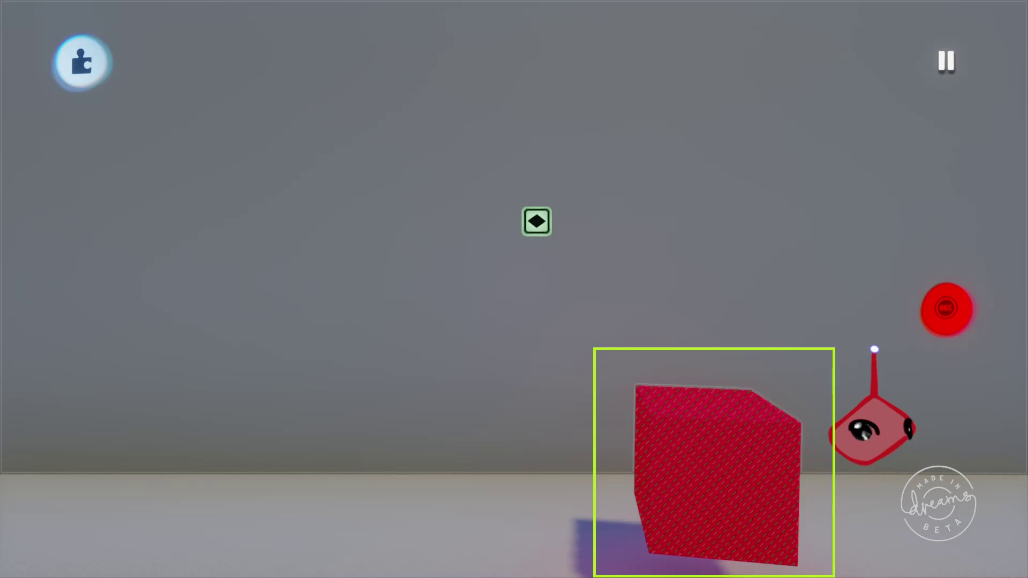
{"action": "left_click", "coordinate": [946, 311]}
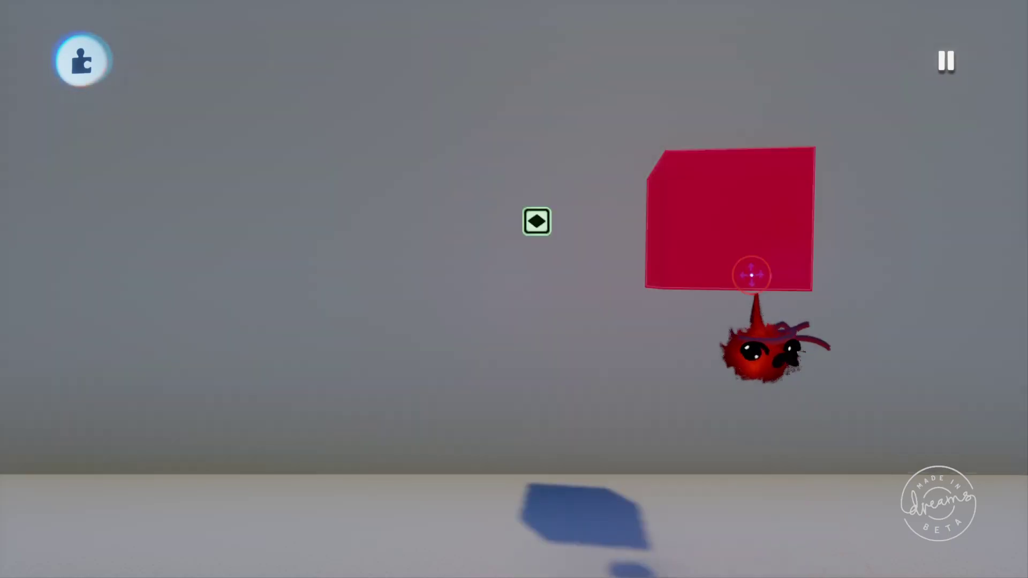
- Add a Switch gadget beside the keyframe and wire its On/Off output to the keyframe's Power input
{"action": "mouse_move", "coordinate": [517, 94]}
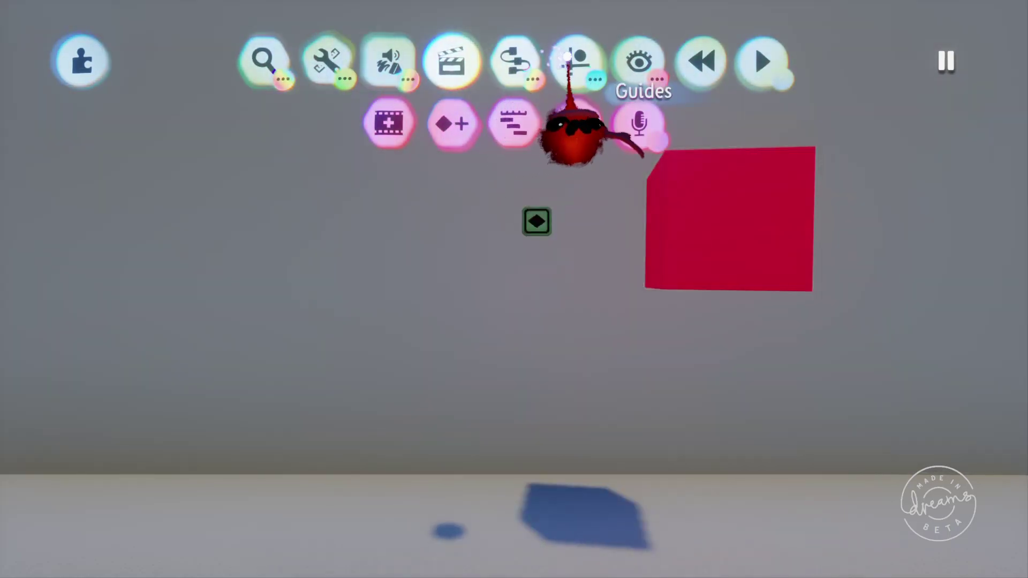
{"action": "left_click", "coordinate": [514, 62]}
{"action": "left_click", "coordinate": [252, 126]}
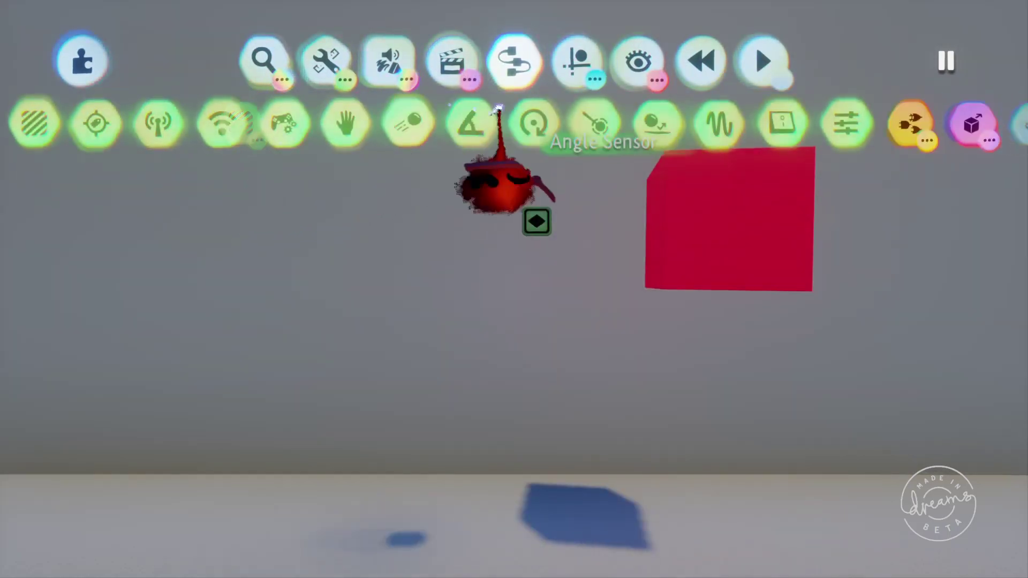
{"action": "left_click", "coordinate": [783, 124]}
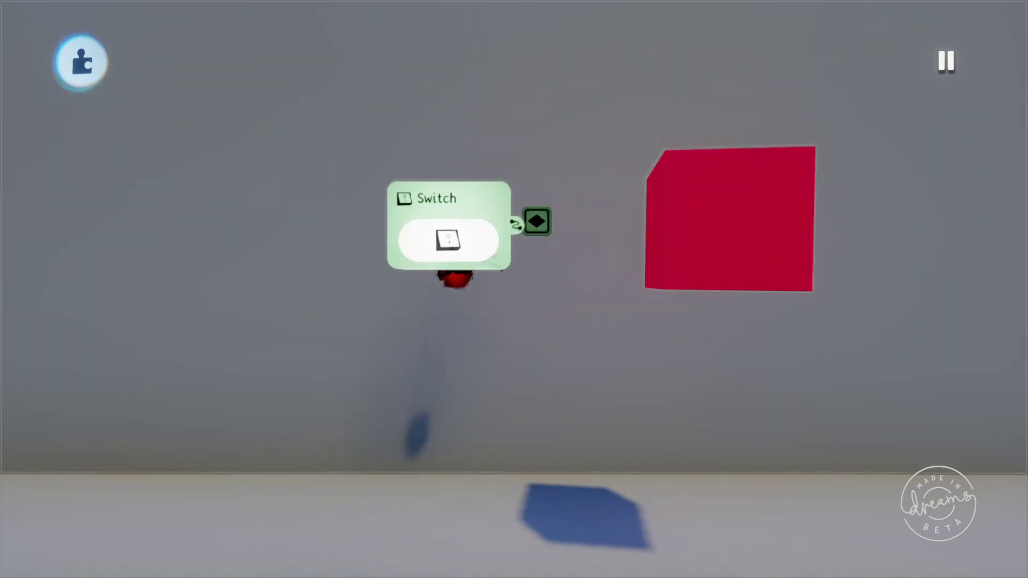
{"action": "left_click", "coordinate": [422, 227]}
{"action": "key", "text": "Escape"}
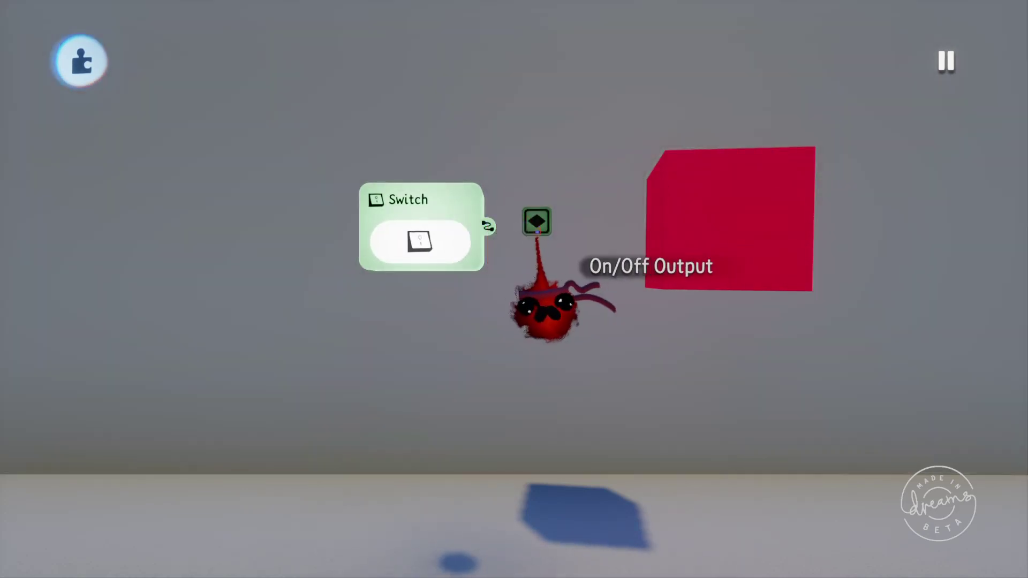
{"action": "left_click", "coordinate": [485, 294]}
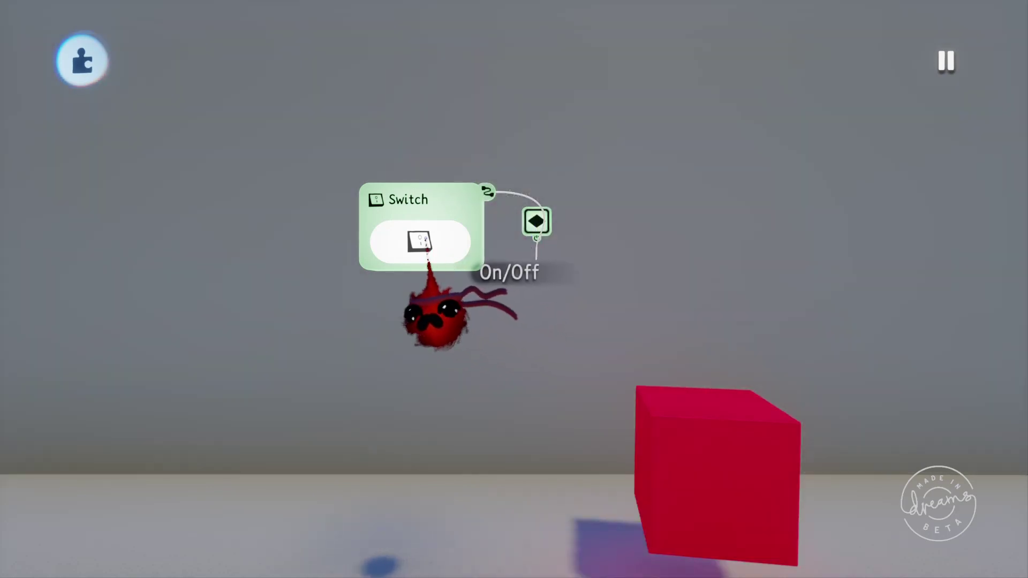
- Toggle the Switch on and off repeatedly to test how the keyframe moves the cube
{"action": "left_click", "coordinate": [423, 242]}
{"action": "left_click", "coordinate": [428, 242]}
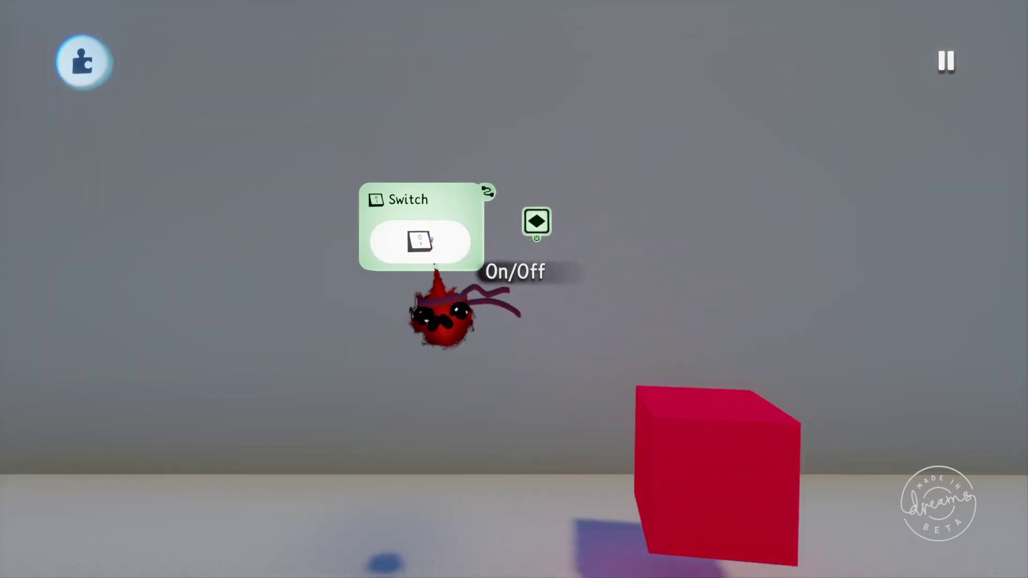
{"action": "left_click", "coordinate": [431, 244]}
{"action": "left_click", "coordinate": [435, 244]}
{"action": "left_click", "coordinate": [435, 245]}
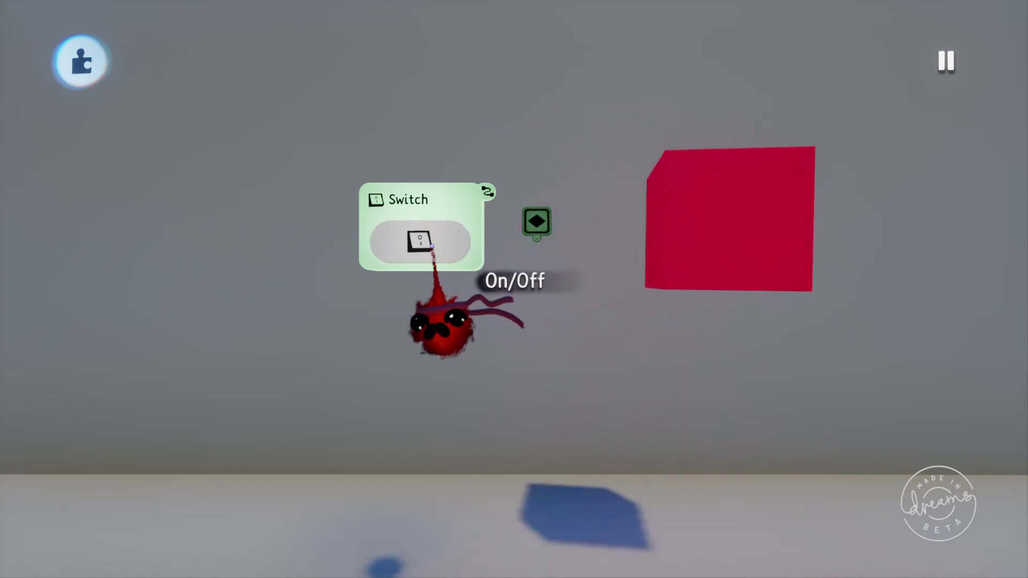
{"action": "left_click", "coordinate": [439, 246]}
{"action": "left_click", "coordinate": [455, 250]}
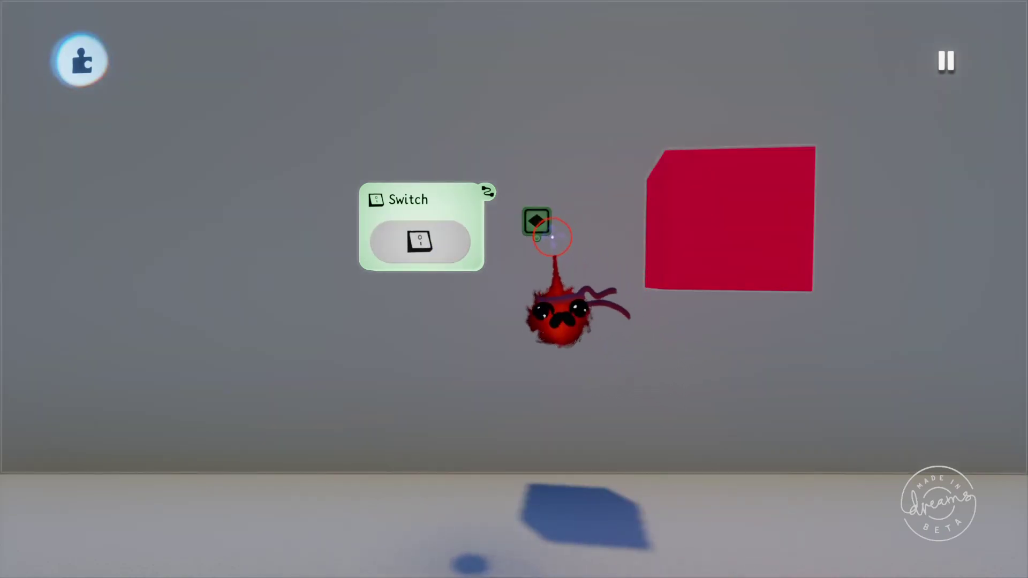
- Set the keyframe's Slow Power Up and Slow Power Down to 2.0 s each
{"action": "left_click", "coordinate": [536, 221]}
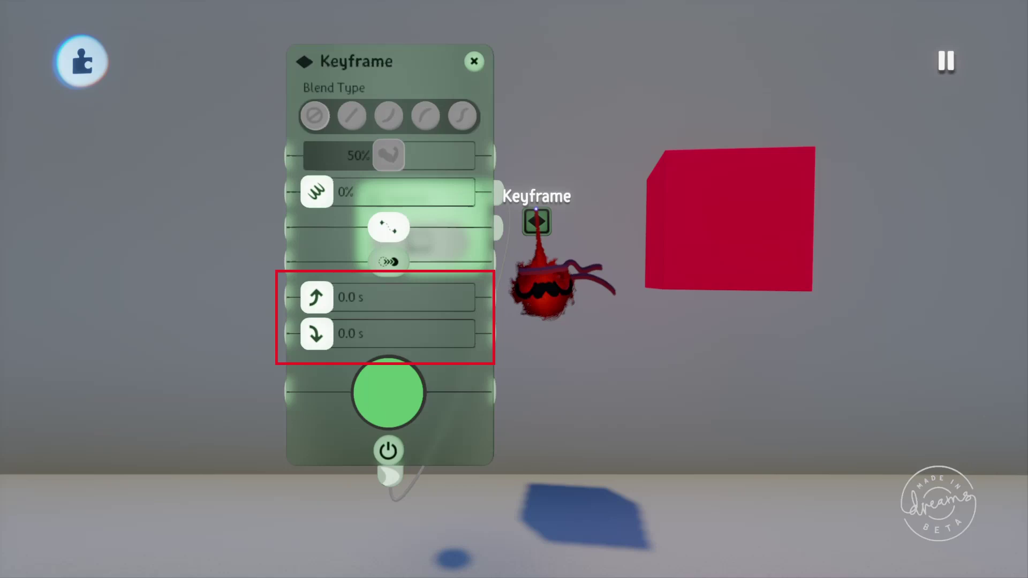
{"action": "left_click_drag", "start_coordinate": [452, 272], "coordinate": [638, 289]}
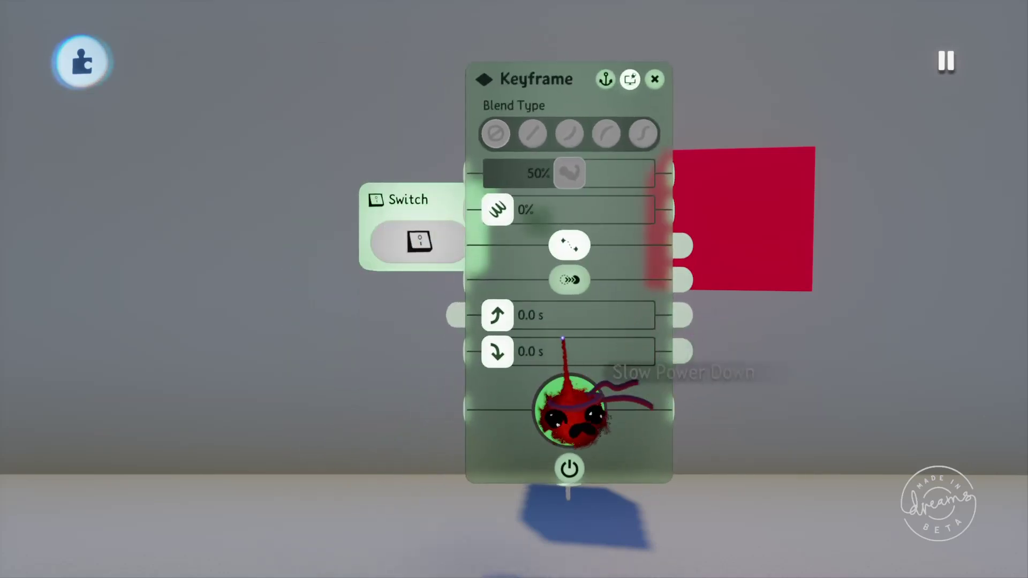
{"action": "left_click_drag", "start_coordinate": [498, 316], "coordinate": [555, 316]}
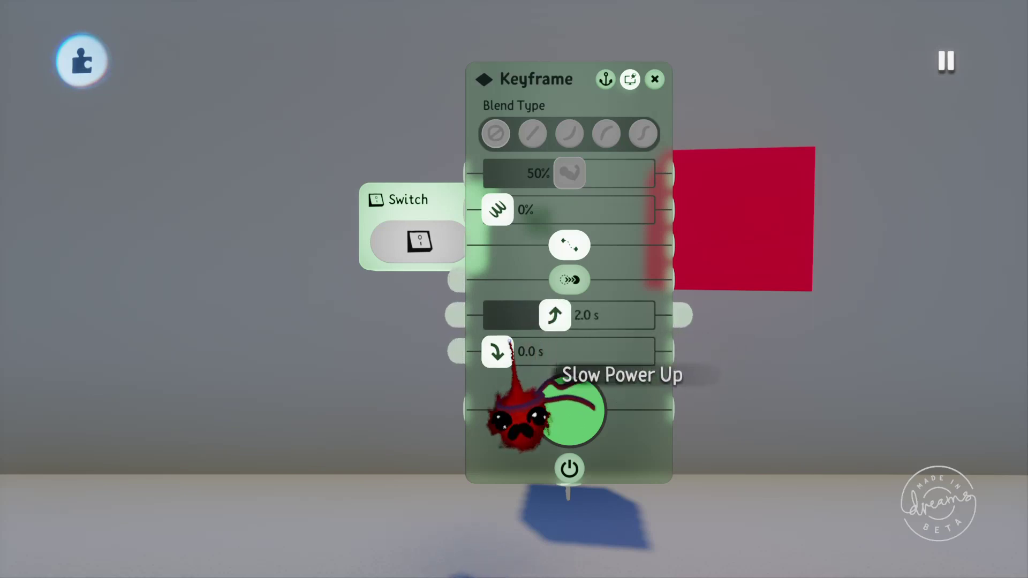
{"action": "left_click_drag", "start_coordinate": [498, 351], "coordinate": [558, 333]}
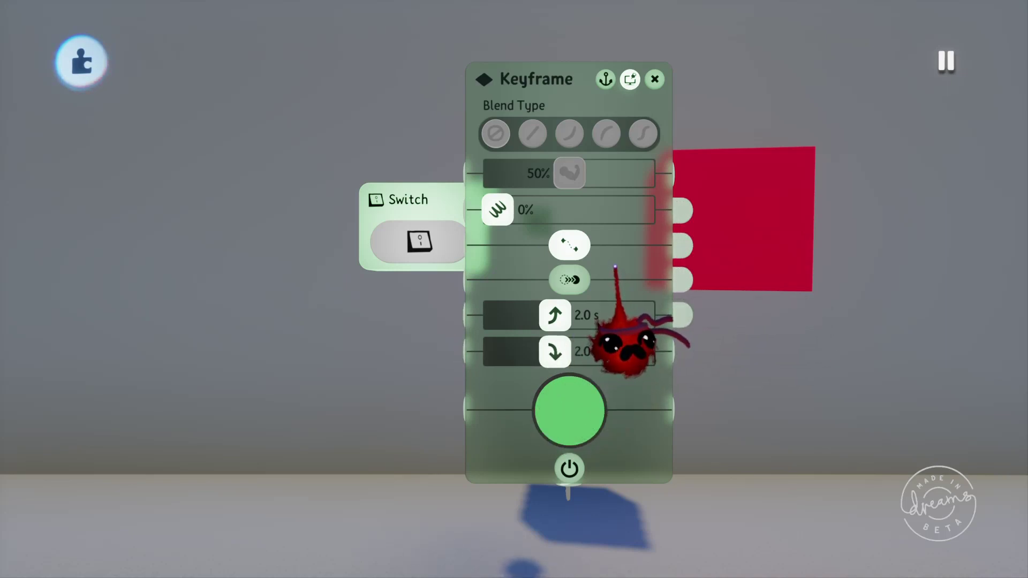
{"action": "key", "text": "Escape"}
- Toggle the Switch to watch the cube move gradually between its original and keyframed positions
{"action": "left_click", "coordinate": [442, 242]}
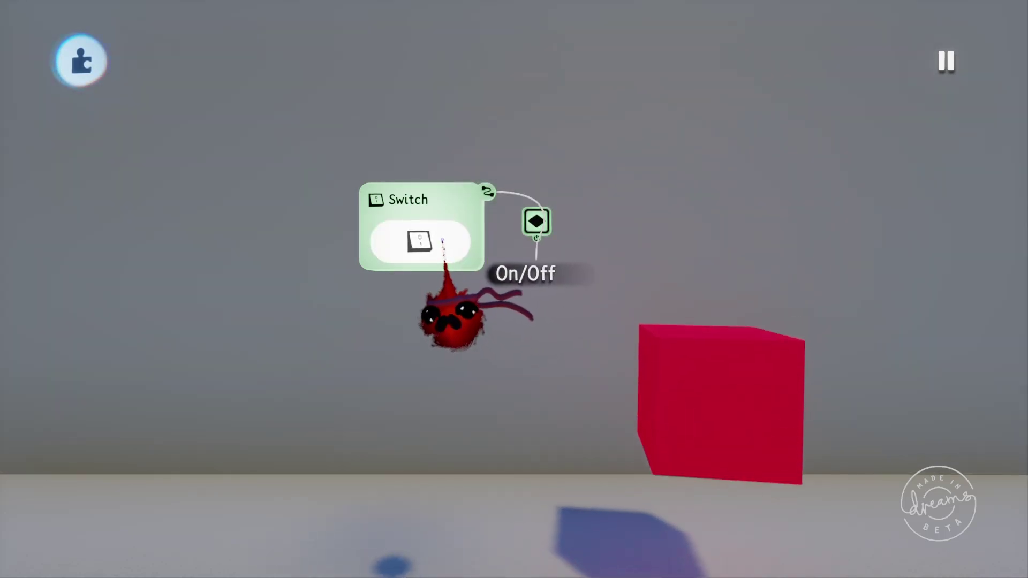
{"action": "left_click", "coordinate": [447, 246]}
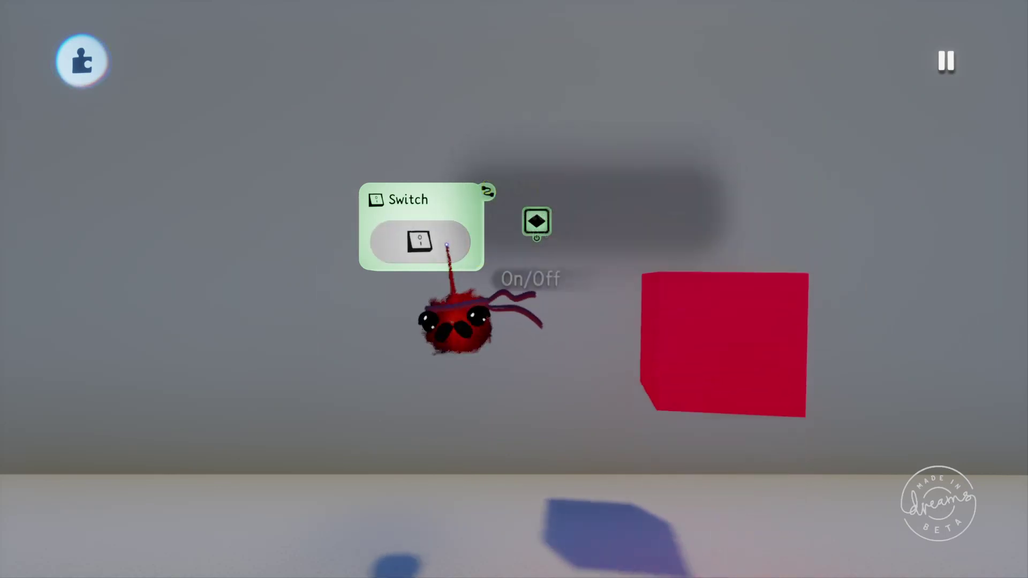
{"action": "left_click", "coordinate": [446, 246]}
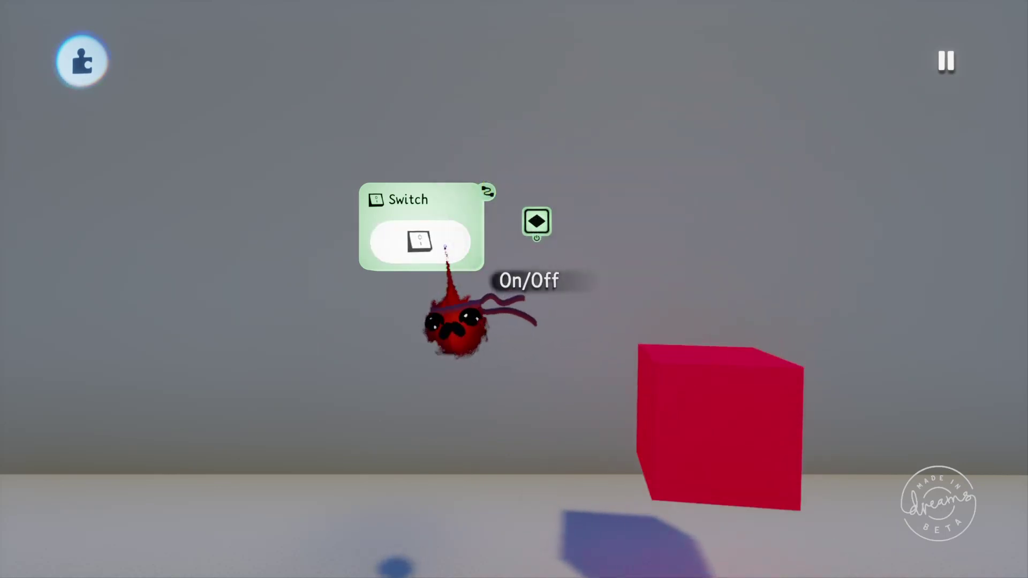
{"action": "left_click", "coordinate": [446, 246]}
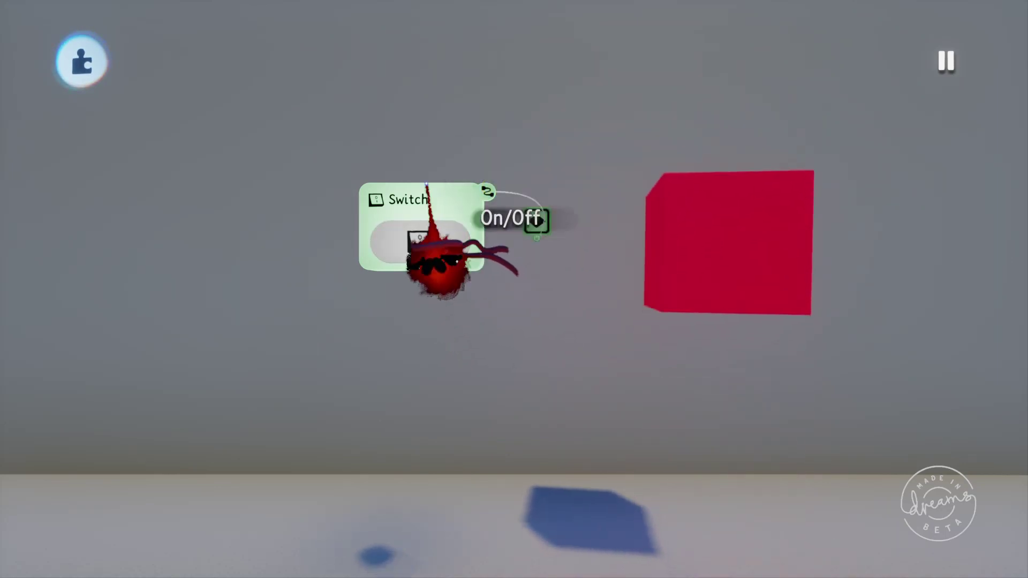
- Reset the keyframe's Slow Power Up and Slow Power Down to 0.0 s and delete the Switch gadget
{"action": "left_click_drag", "start_coordinate": [438, 257], "coordinate": [390, 247]}
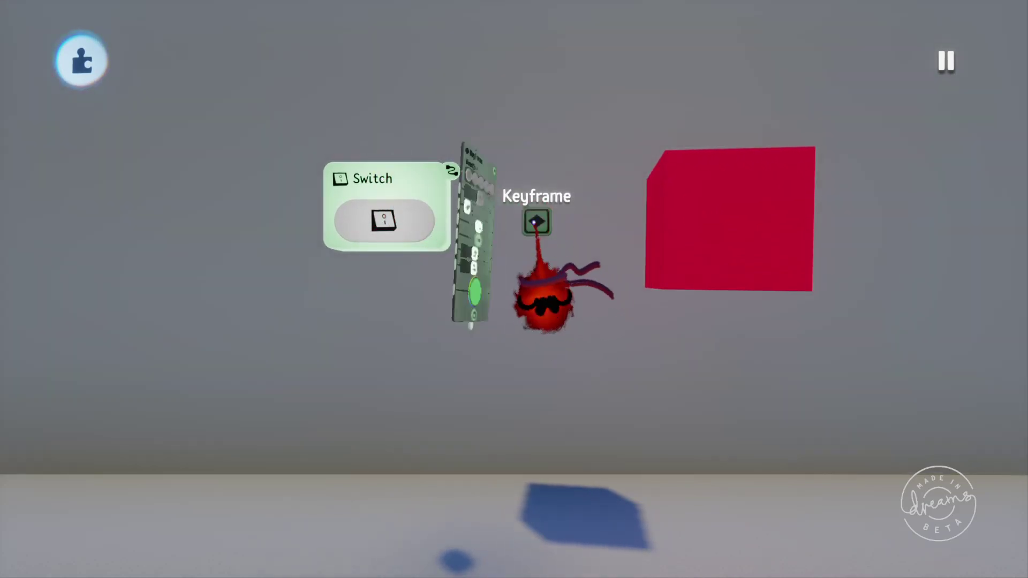
{"action": "left_click", "coordinate": [536, 221]}
{"action": "left_click_drag", "start_coordinate": [367, 296], "coordinate": [315, 297]}
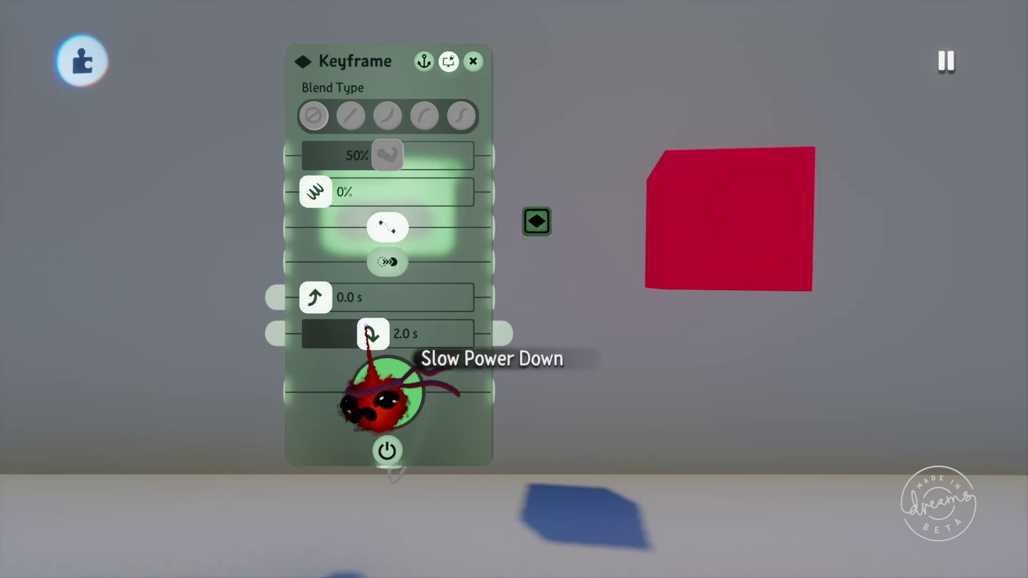
{"action": "left_click_drag", "start_coordinate": [367, 325], "coordinate": [262, 330]}
{"action": "key", "text": "Escape"}
{"action": "key", "text": "Delete"}
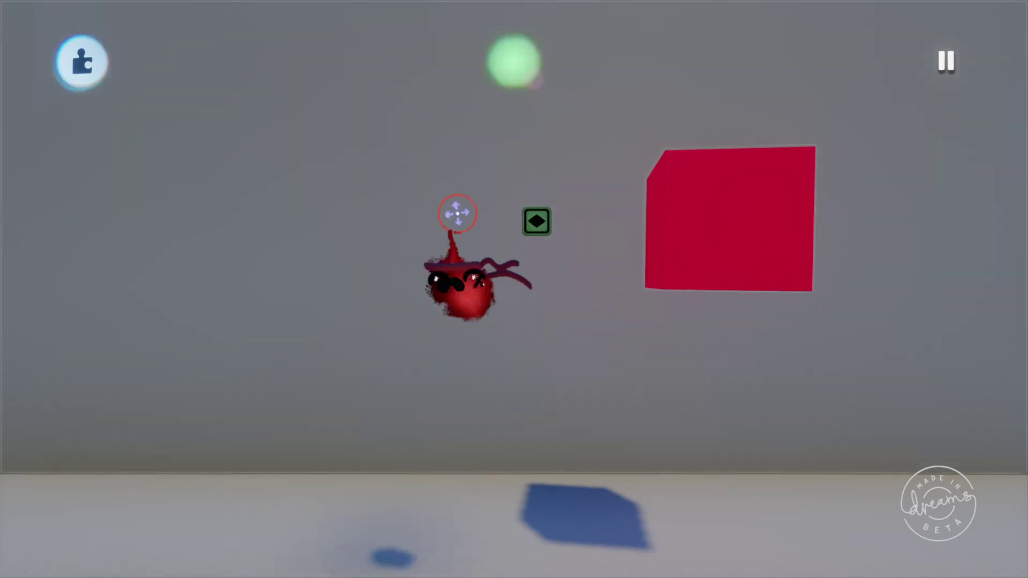
- Add a Timer gadget beside the keyframe and wire its lower output to the keyframe's Power input
{"action": "key", "text": "Escape"}
{"action": "left_click", "coordinate": [660, 129]}
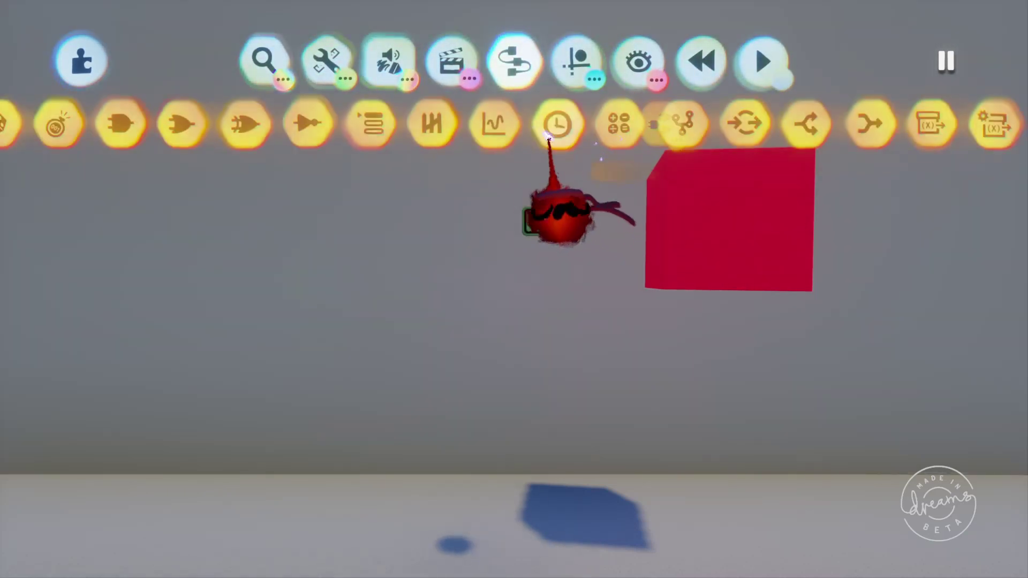
{"action": "left_click", "coordinate": [557, 128]}
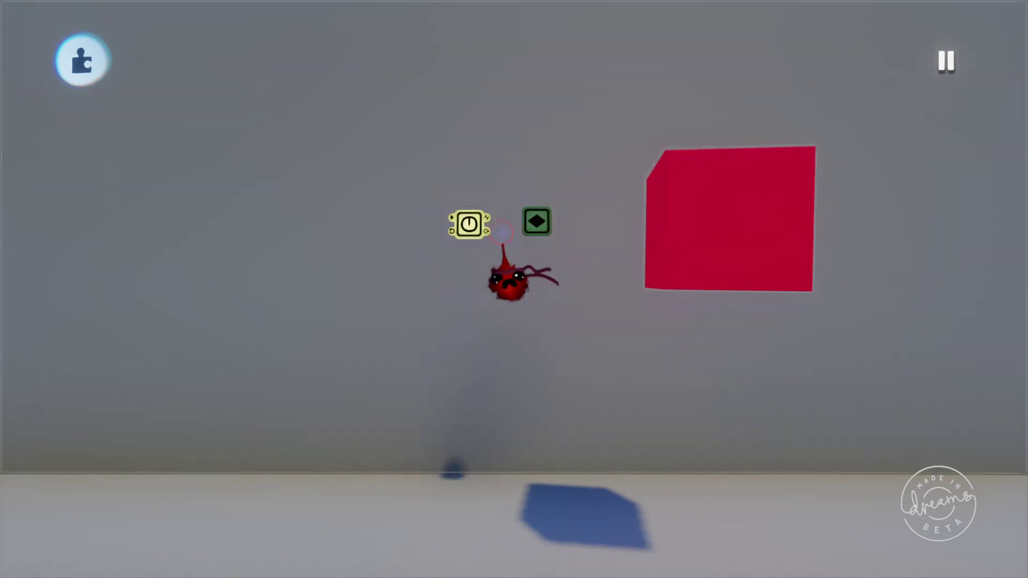
{"action": "left_click_drag", "start_coordinate": [486, 231], "coordinate": [542, 236]}
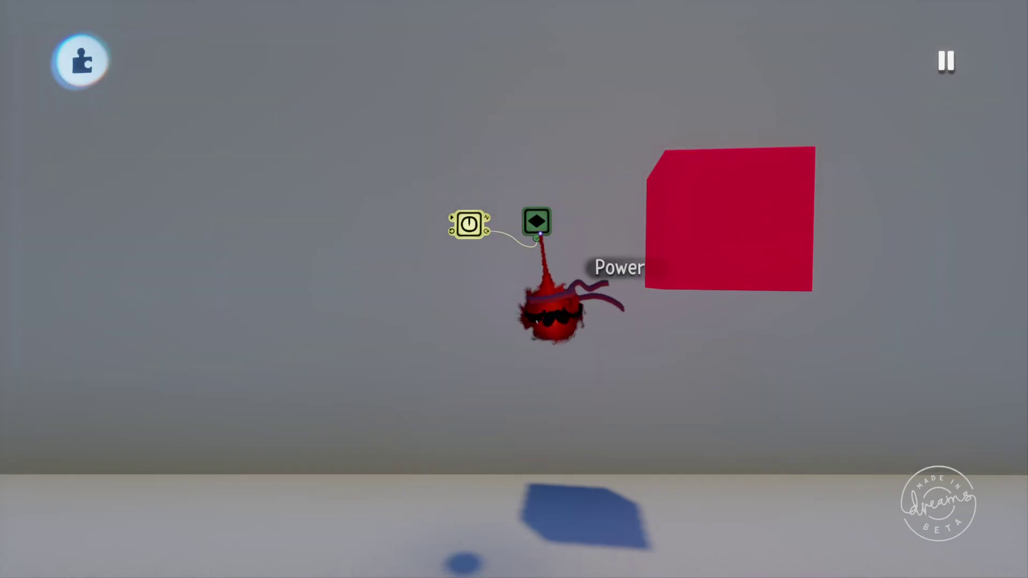
- Set the Timer's target time to 2.3 s
{"action": "key", "text": "Tab"}
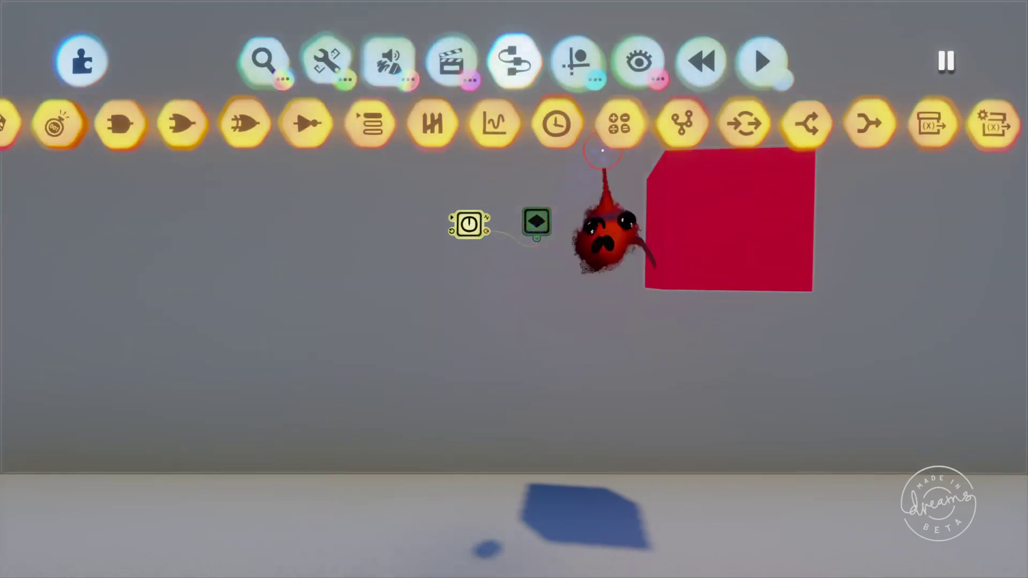
{"action": "left_click", "coordinate": [470, 225]}
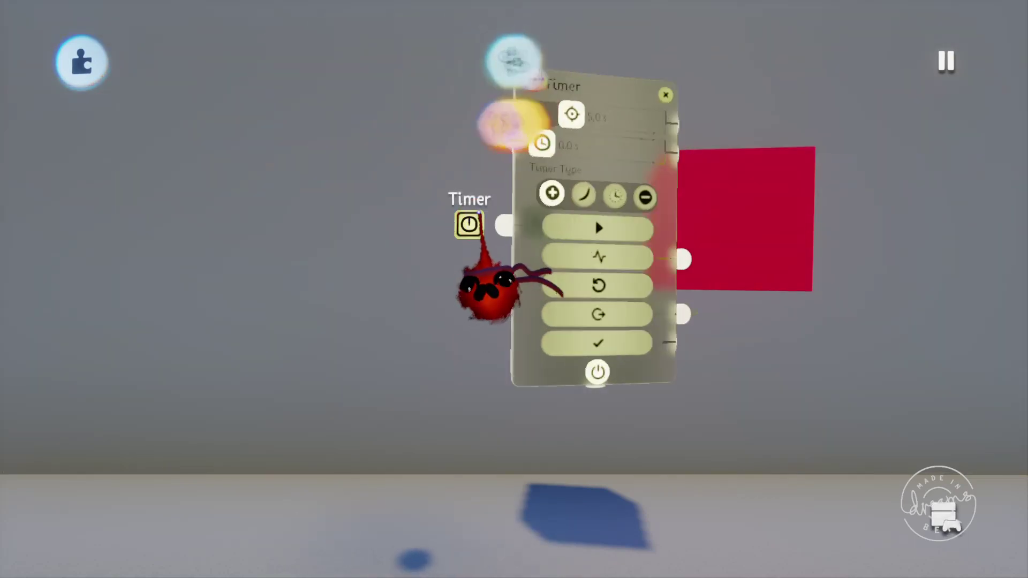
{"action": "mouse_move", "coordinate": [587, 95]}
{"action": "left_mouse_down"}
{"action": "mouse_move", "coordinate": [556, 97]}
{"action": "mouse_move", "coordinate": [569, 96]}
{"action": "left_mouse_up"}
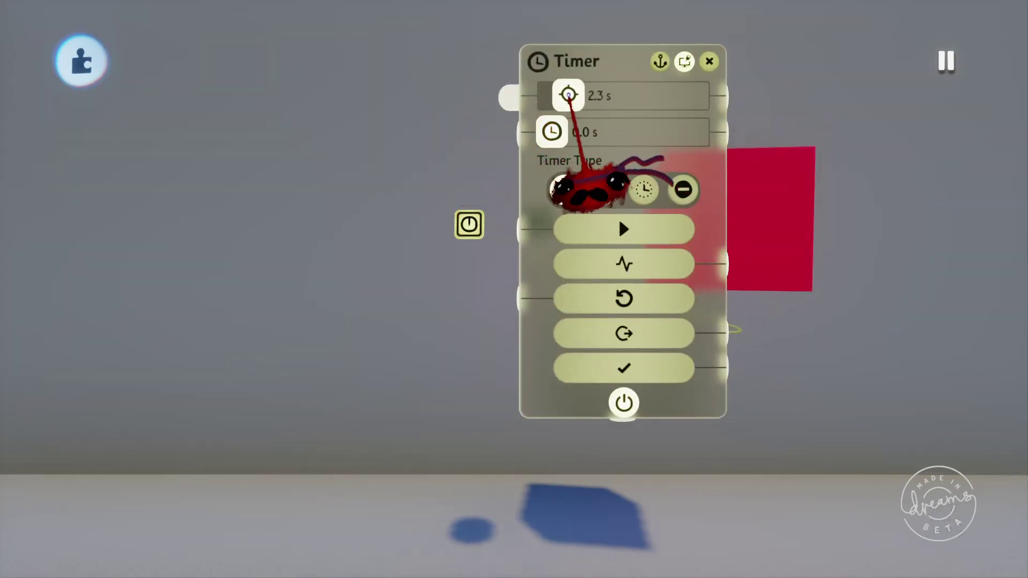
{"action": "key", "text": "Escape"}
- Start time to watch the Timer power the keyframe, and rewind the scene
{"action": "key", "text": "Tab"}
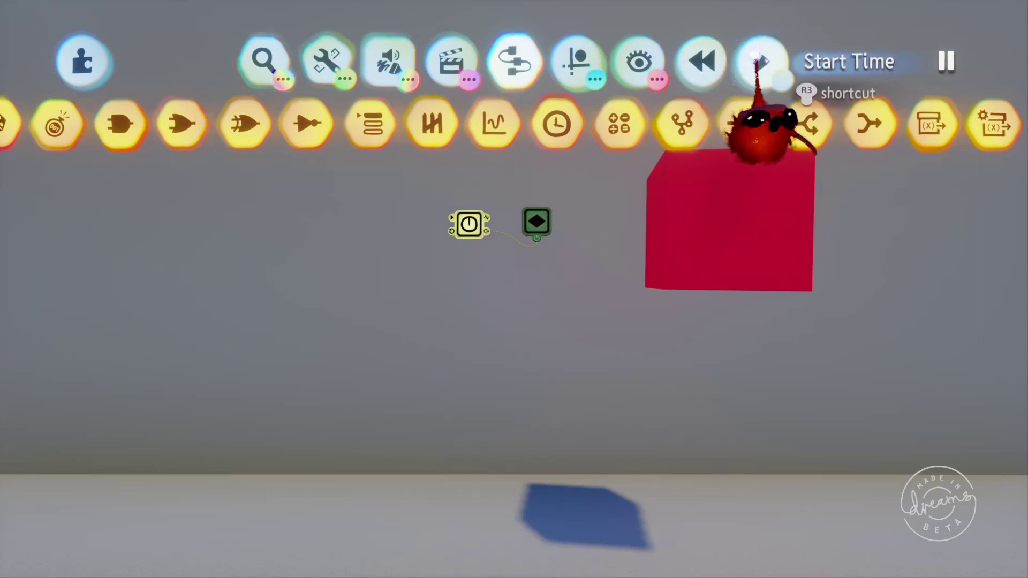
{"action": "left_click", "coordinate": [760, 60]}
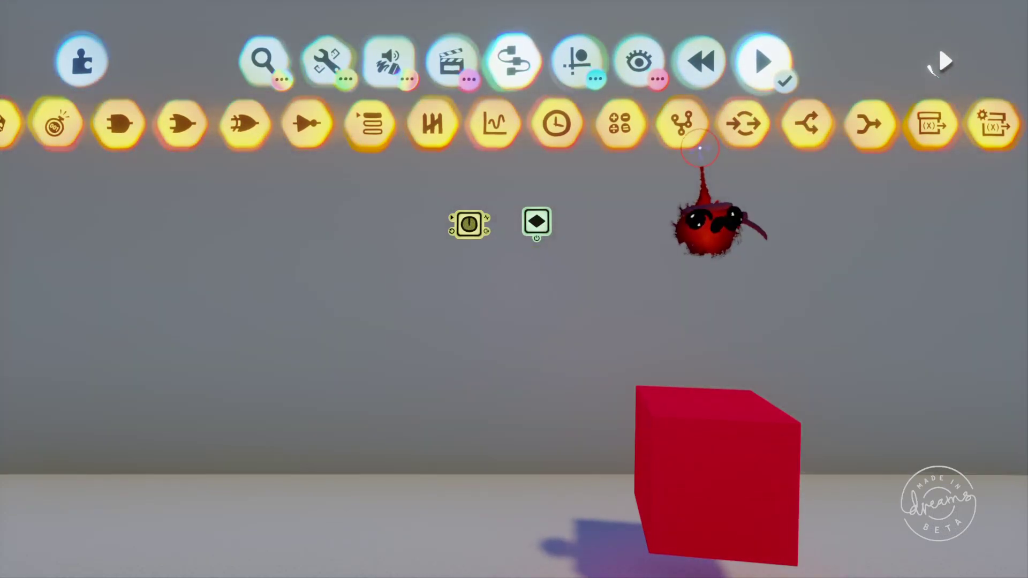
{"action": "left_click", "coordinate": [701, 67]}
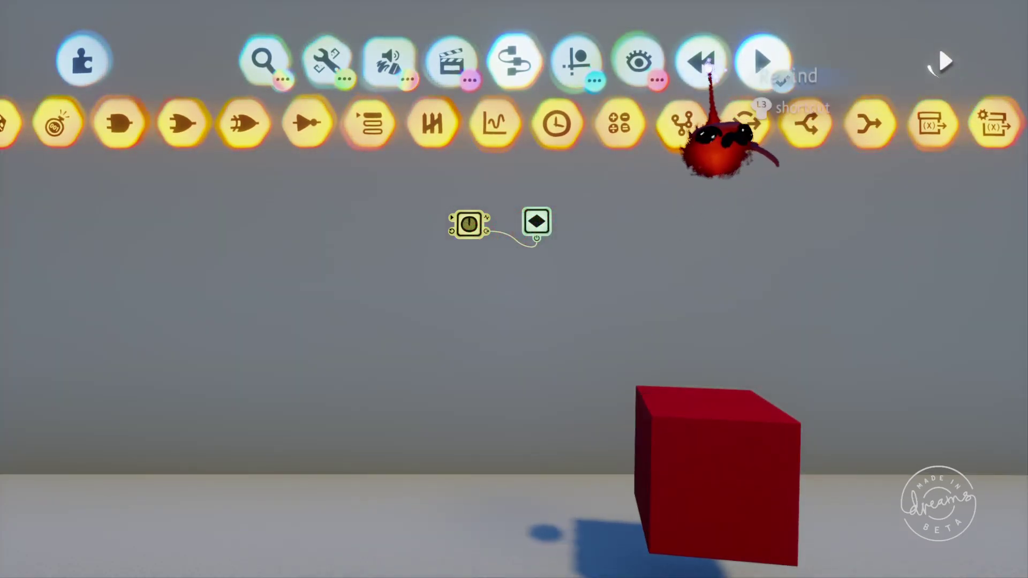
{"action": "left_click", "coordinate": [701, 67]}
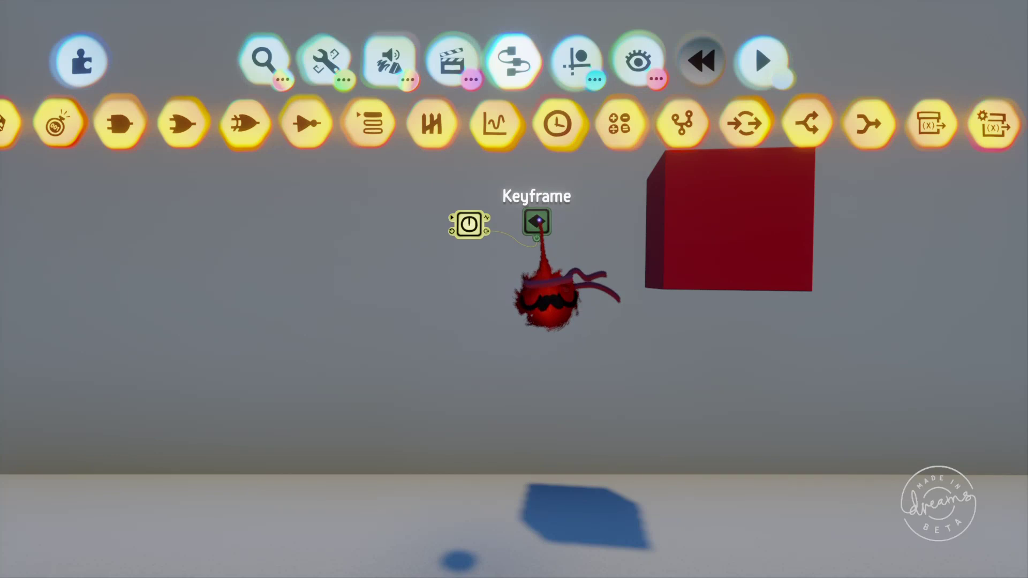
- Open the keyframe's settings and examine the Smoothing and Keep Changes options
{"action": "left_click", "coordinate": [537, 221]}
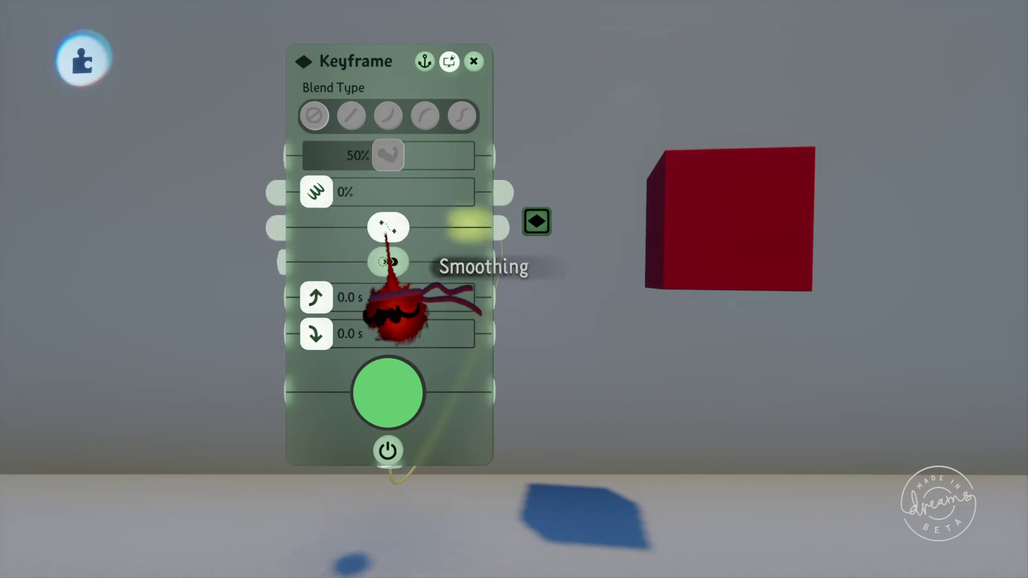
{"action": "mouse_move", "coordinate": [392, 249]}
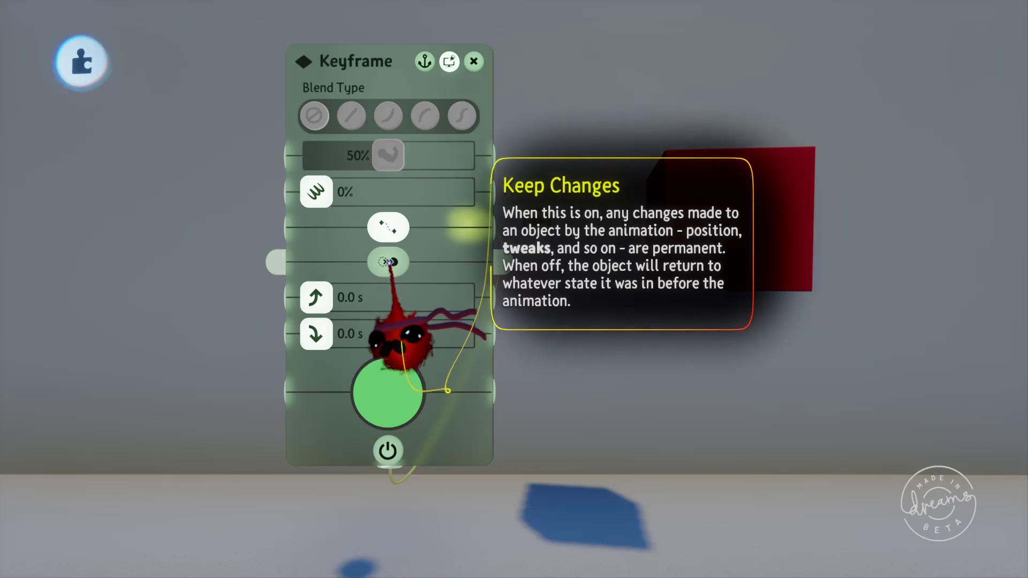
{"action": "left_click", "coordinate": [389, 266]}
{"action": "key", "text": "Escape"}
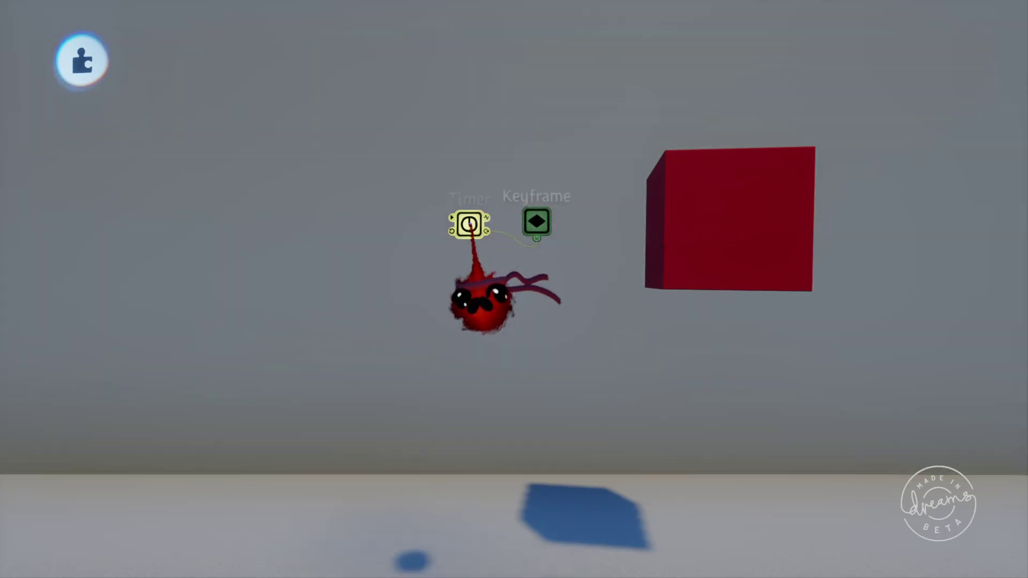
- Delete the Timer gadget and place a Timeline gadget beside the keyframe
{"action": "key", "text": "Delete"}
{"action": "mouse_move", "coordinate": [571, 76]}
{"action": "mouse_move", "coordinate": [443, 79]}
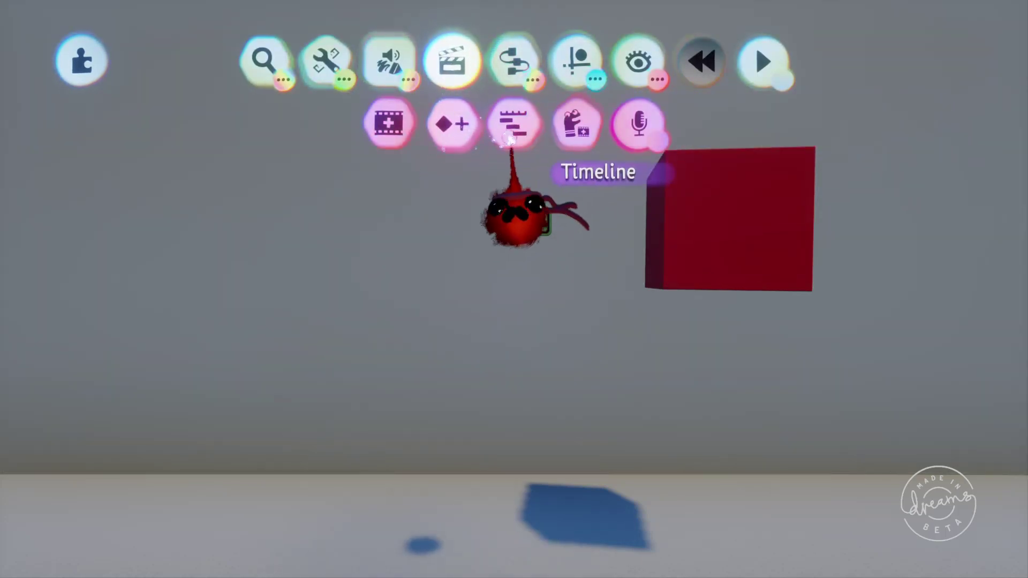
{"action": "left_click", "coordinate": [539, 128]}
{"action": "left_click", "coordinate": [482, 216]}
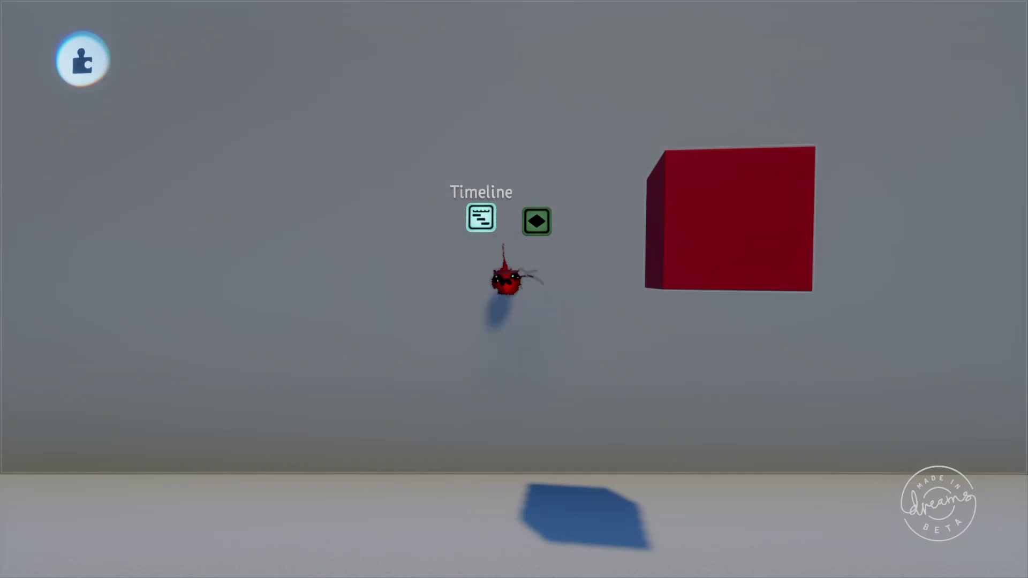
- Open the Timeline above the gadgets and place keyframes in its lowest row at the start and in the third segment
{"action": "left_click", "coordinate": [480, 217]}
{"action": "left_click_drag", "start_coordinate": [481, 218], "coordinate": [494, 121]}
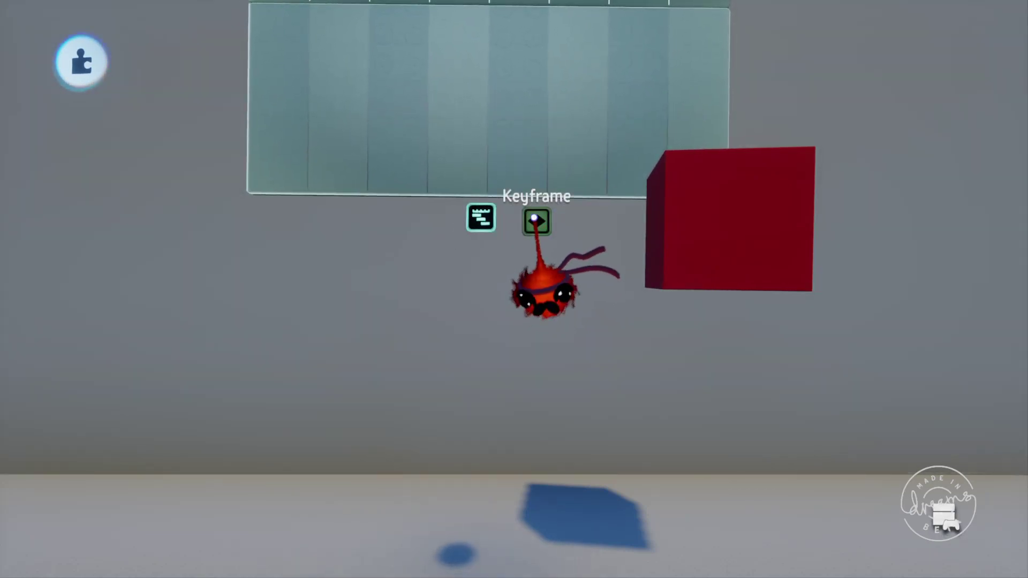
{"action": "mouse_move", "coordinate": [535, 221]}
{"action": "left_mouse_down"}
{"action": "mouse_move", "coordinate": [440, 183]}
{"action": "mouse_move", "coordinate": [368, 179]}
{"action": "mouse_move", "coordinate": [365, 163]}
{"action": "left_mouse_up"}
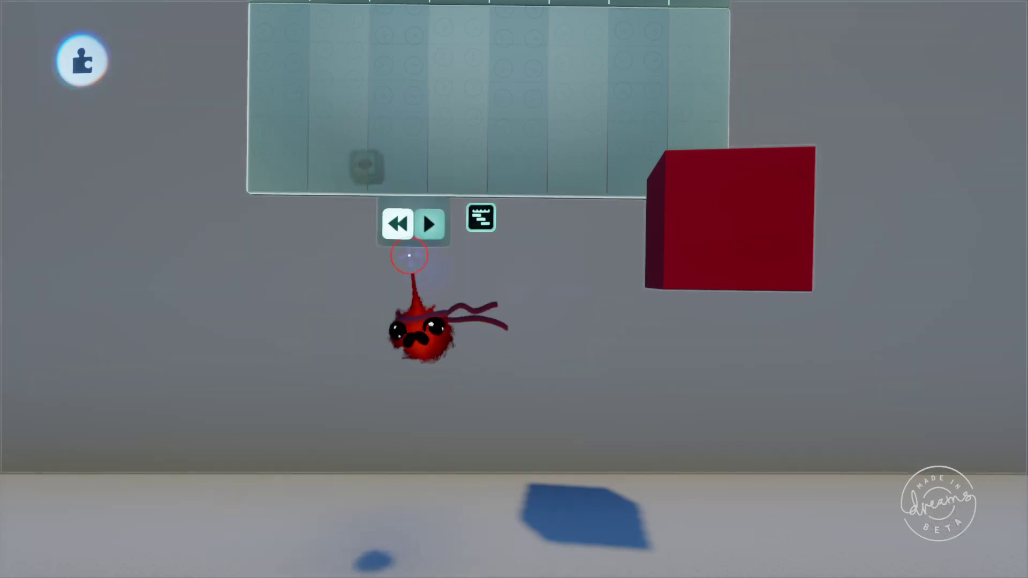
{"action": "key", "text": "ctrl+z"}
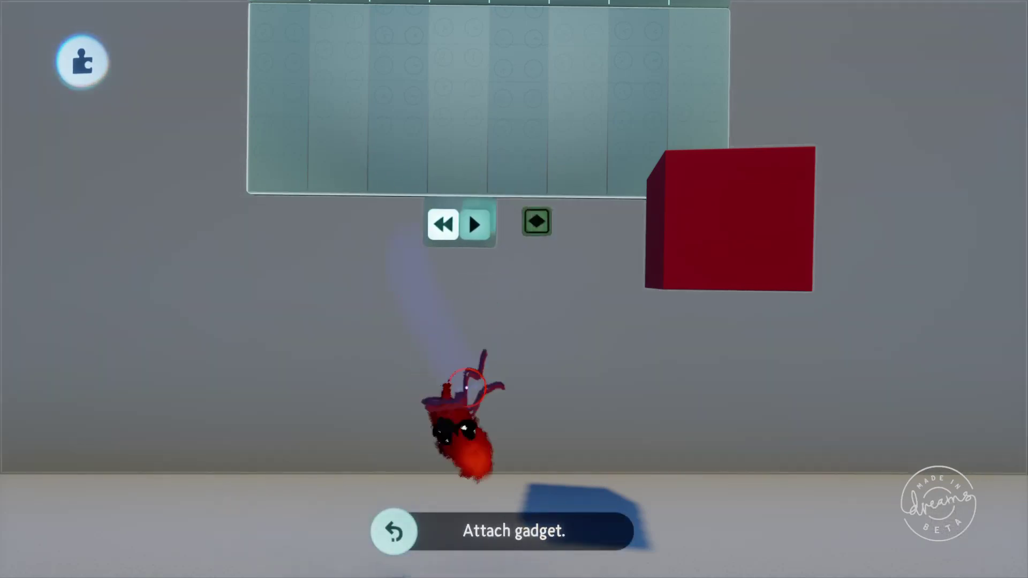
{"action": "key", "text": "Escape"}
{"action": "left_click_drag", "start_coordinate": [537, 221], "coordinate": [250, 177]}
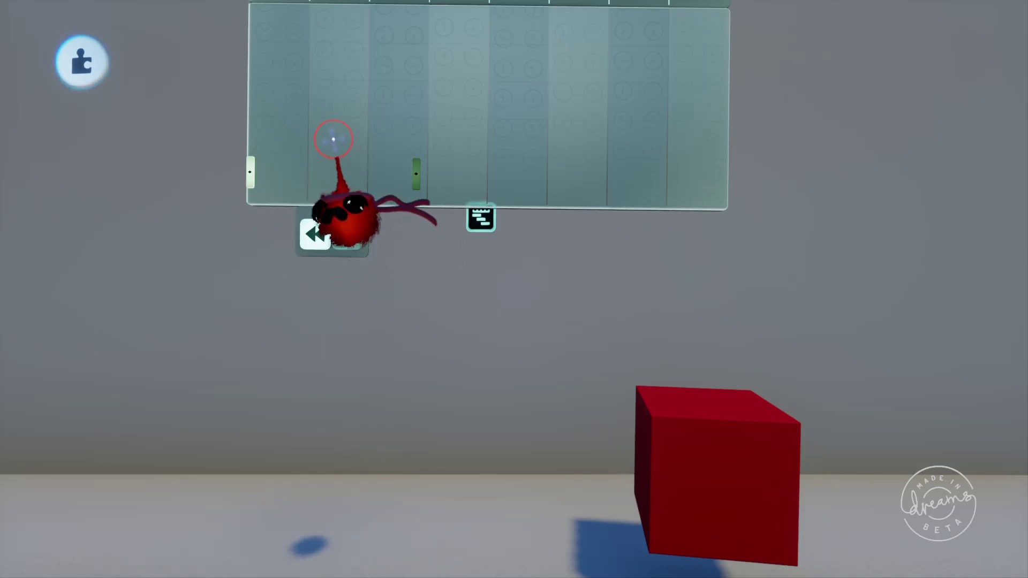
- Shift the first keyframe slightly past the timeline's start and re-record it with the cube in its raised position
{"action": "mouse_move", "coordinate": [370, 115]}
{"action": "key", "text": "Tab"}
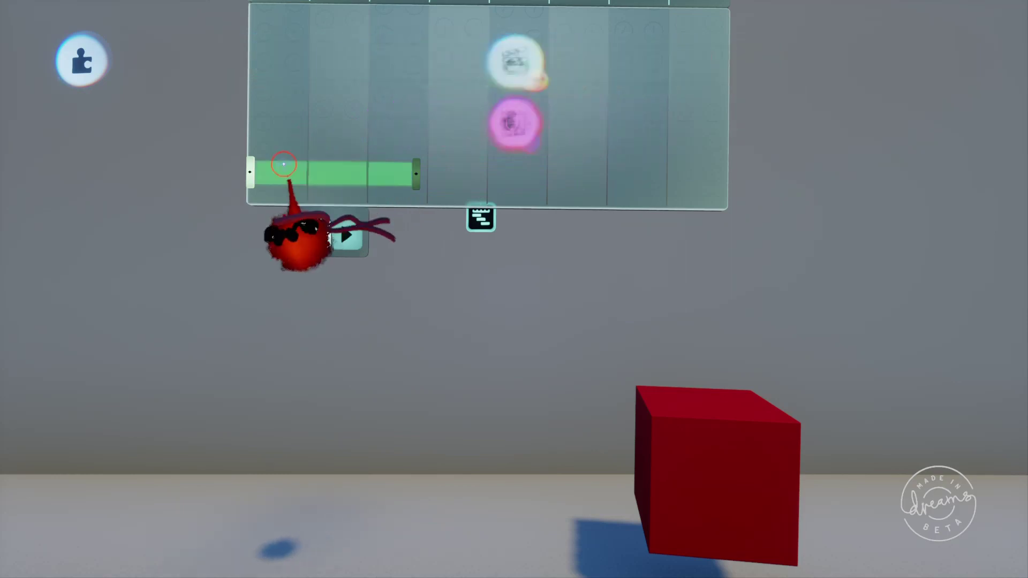
{"action": "left_click_drag", "start_coordinate": [252, 172], "coordinate": [257, 173]}
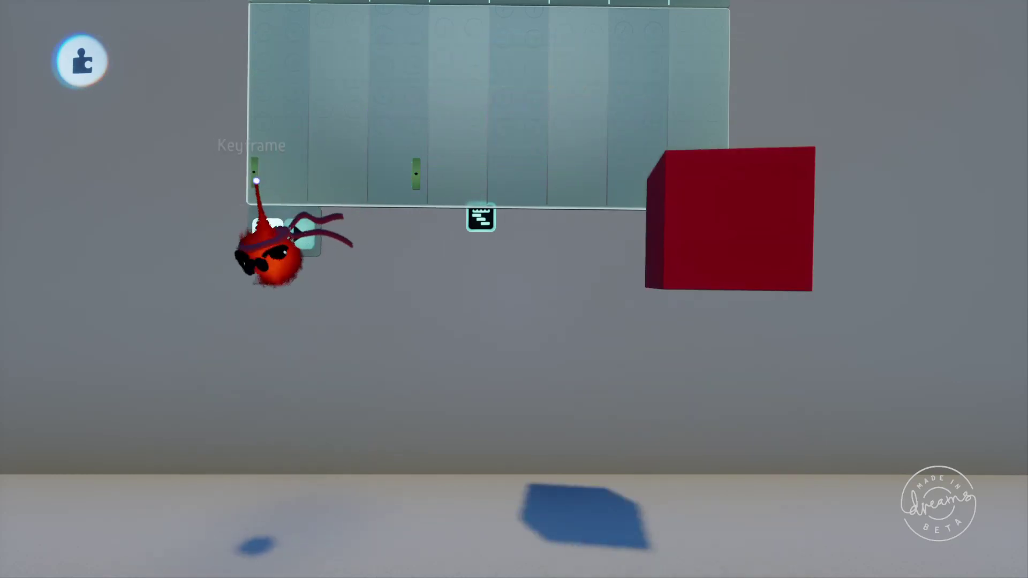
{"action": "left_click", "coordinate": [255, 173]}
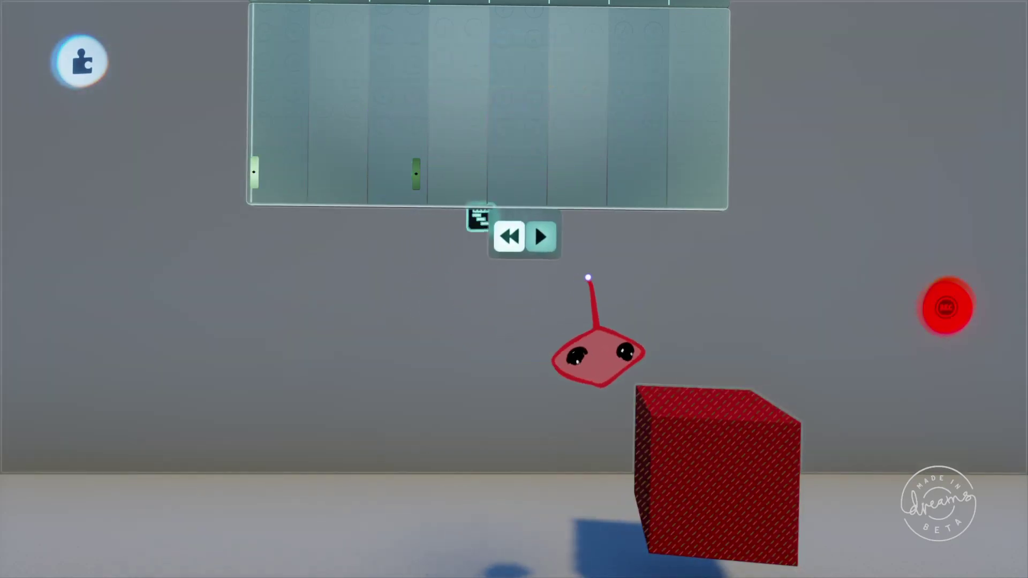
{"action": "key", "text": "ctrl+z"}
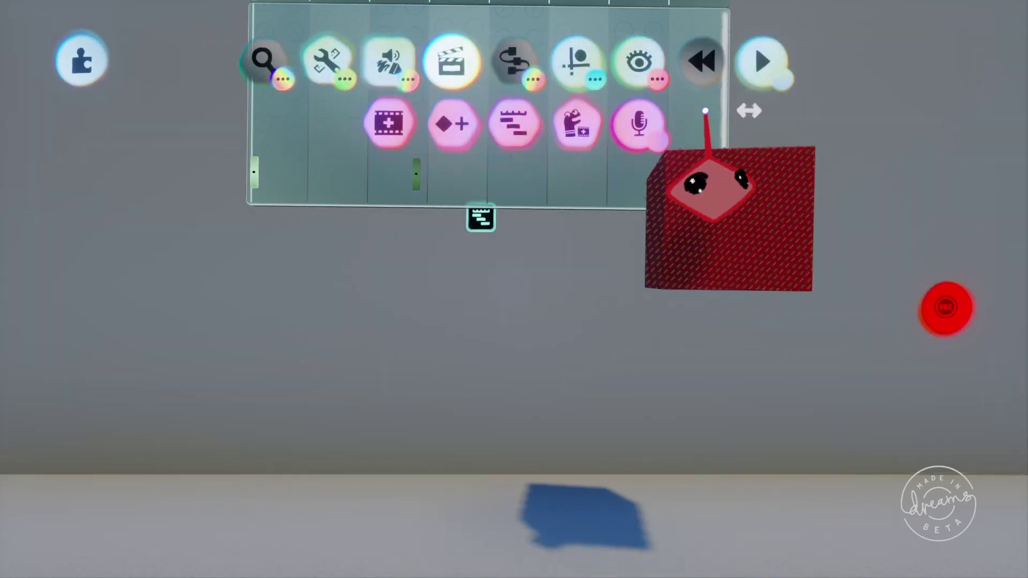
{"action": "left_click", "coordinate": [938, 307]}
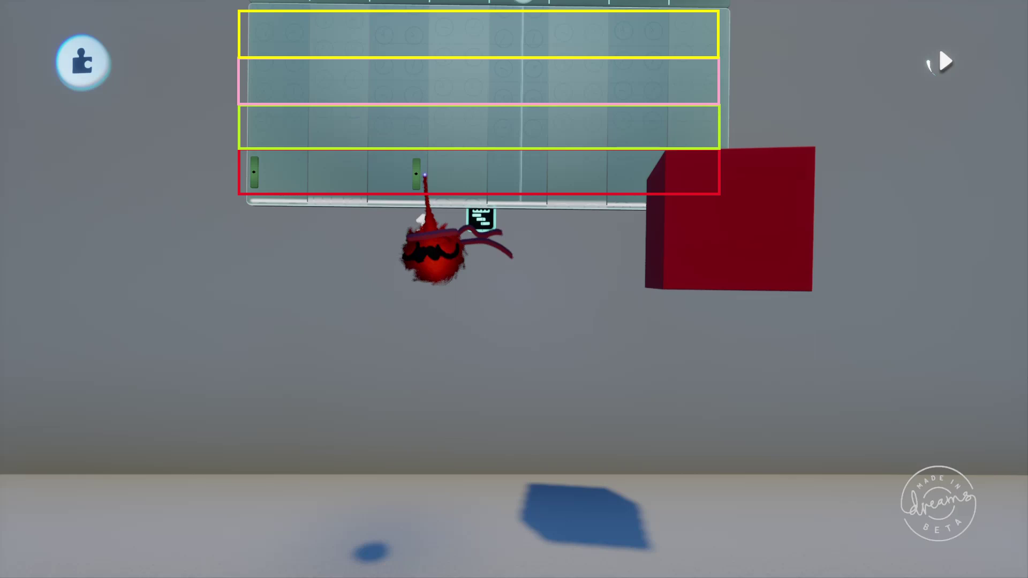
- Rewind the scene and set a linear blend between the two keyframes on the timeline
{"action": "key", "text": "Tab"}
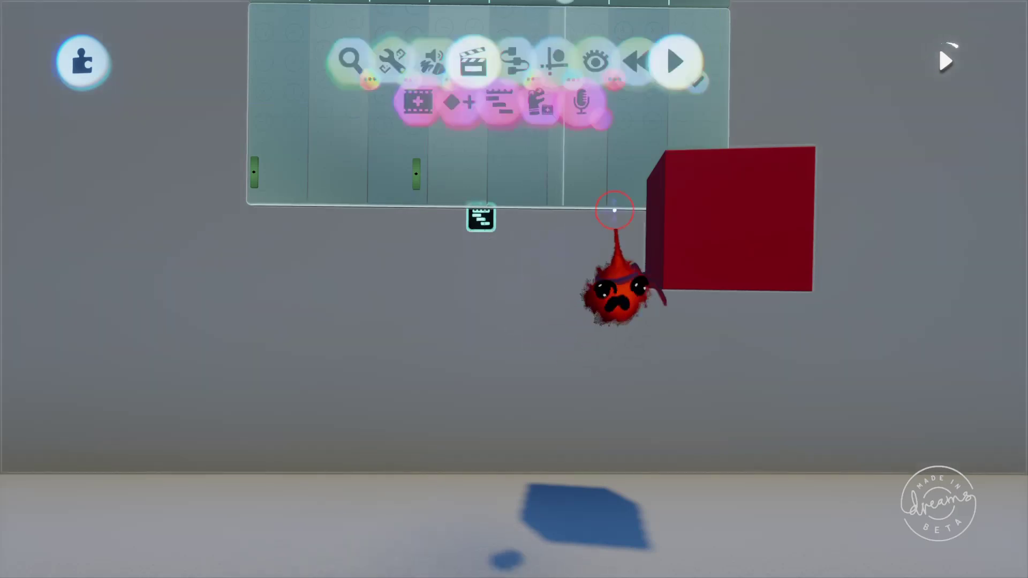
{"action": "left_click", "coordinate": [696, 61]}
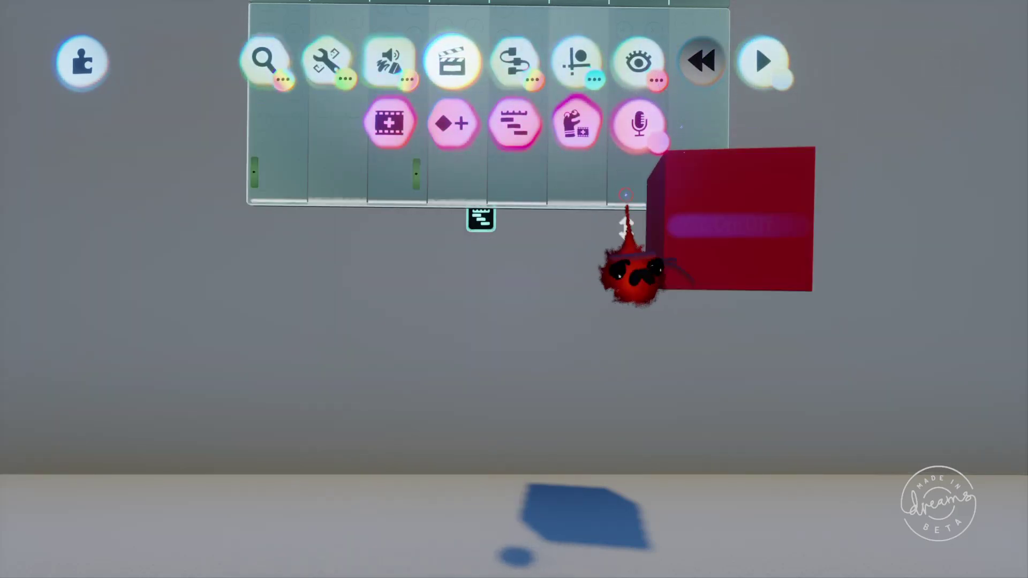
{"action": "key", "text": "Tab"}
{"action": "mouse_move", "coordinate": [363, 177]}
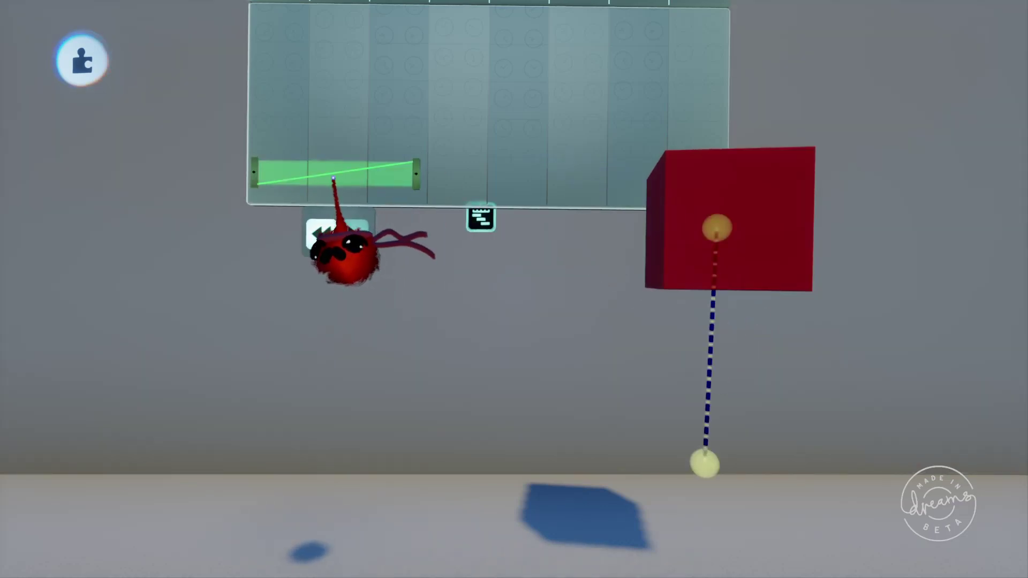
- Play the scene to watch the linear blend, pause it, and turn on Keep Changes for the second keyframe
{"action": "left_click", "coordinate": [756, 71]}
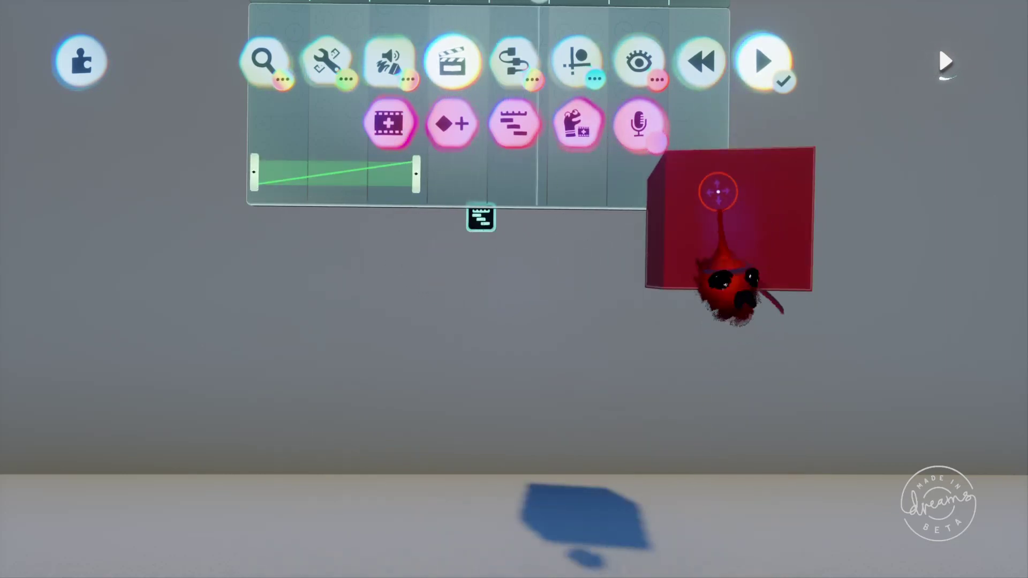
{"action": "left_click", "coordinate": [758, 69]}
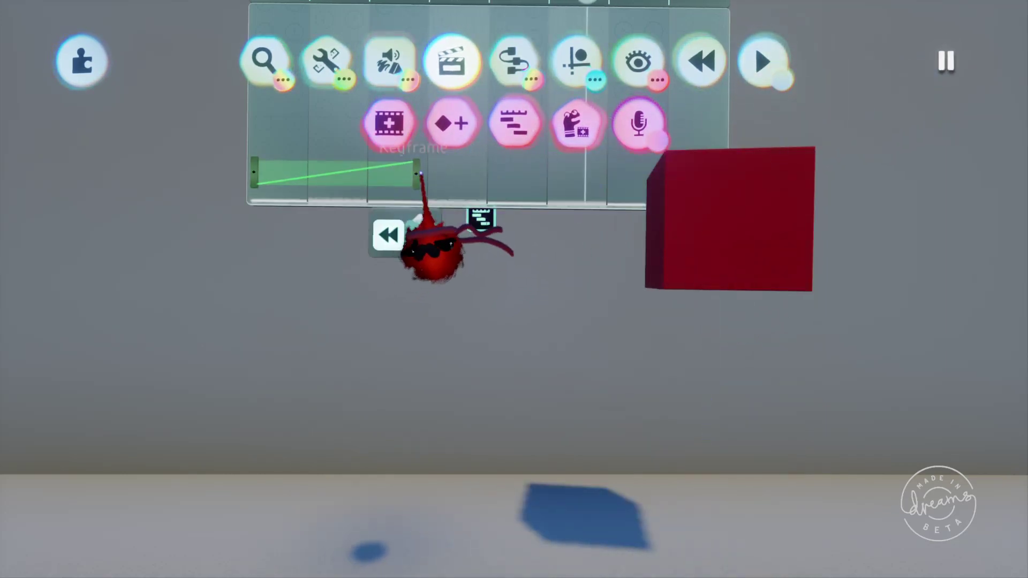
{"action": "left_click", "coordinate": [420, 164]}
{"action": "left_click", "coordinate": [418, 175]}
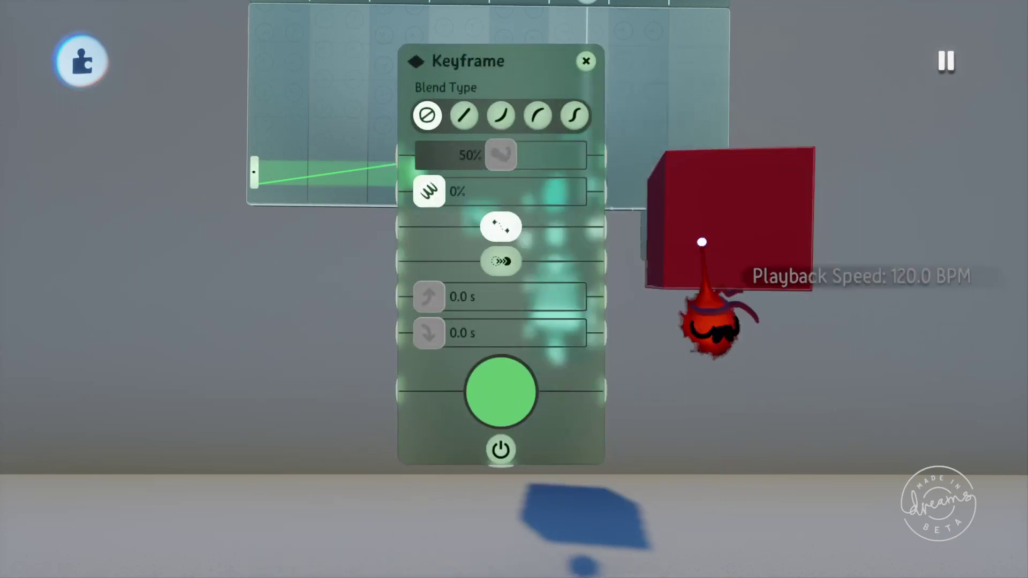
{"action": "mouse_move", "coordinate": [498, 261]}
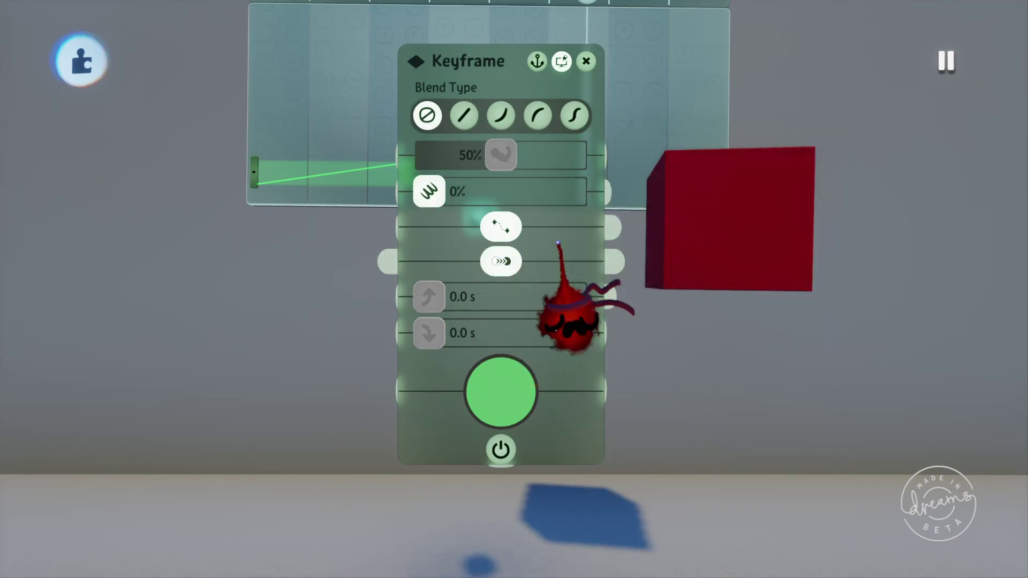
{"action": "key", "text": "Escape"}
- Play the scene to watch the cube's movement with Keep Changes on, and rewind it
{"action": "key", "text": "Tab"}
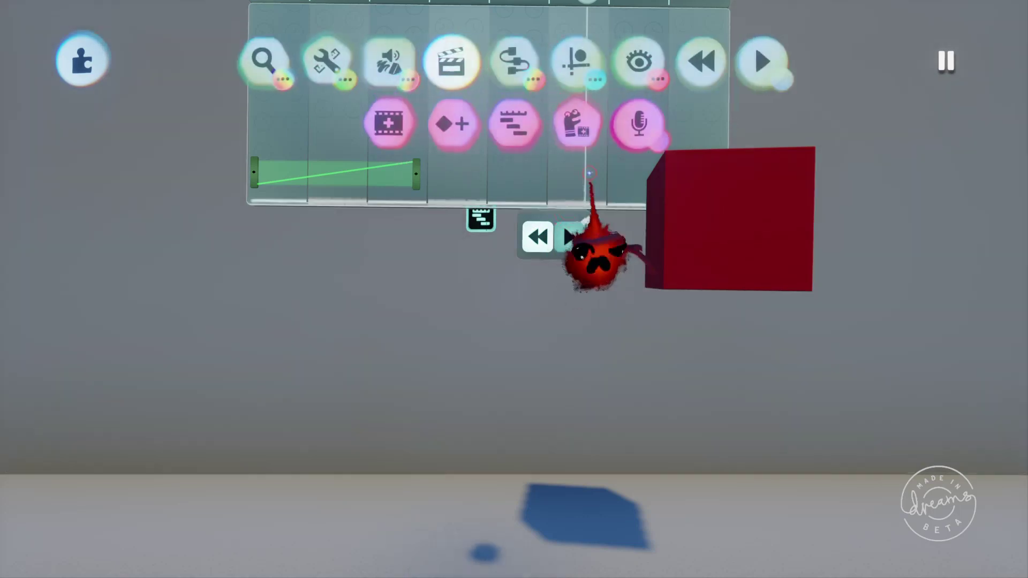
{"action": "left_click", "coordinate": [757, 59]}
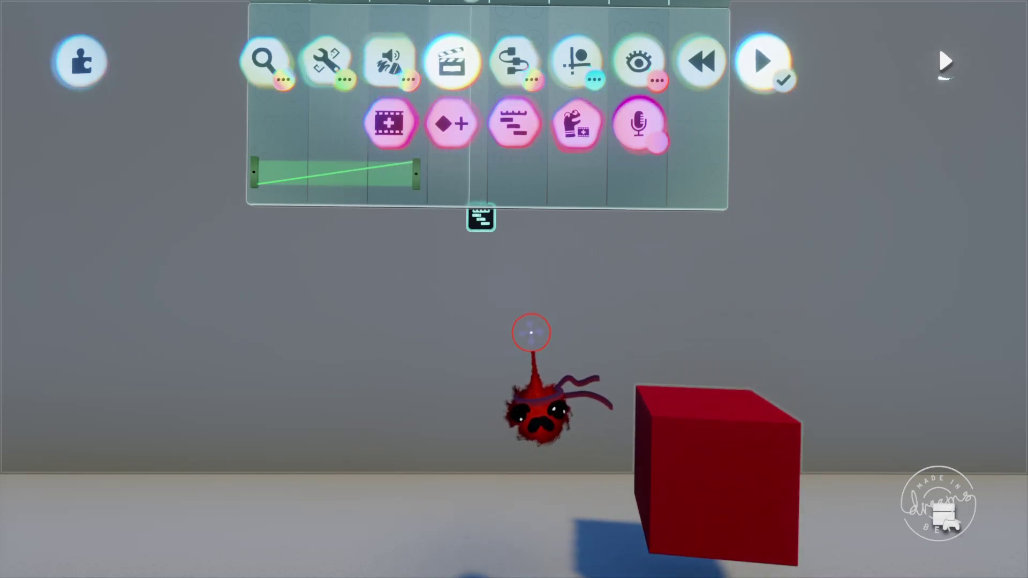
{"action": "left_click", "coordinate": [702, 61]}
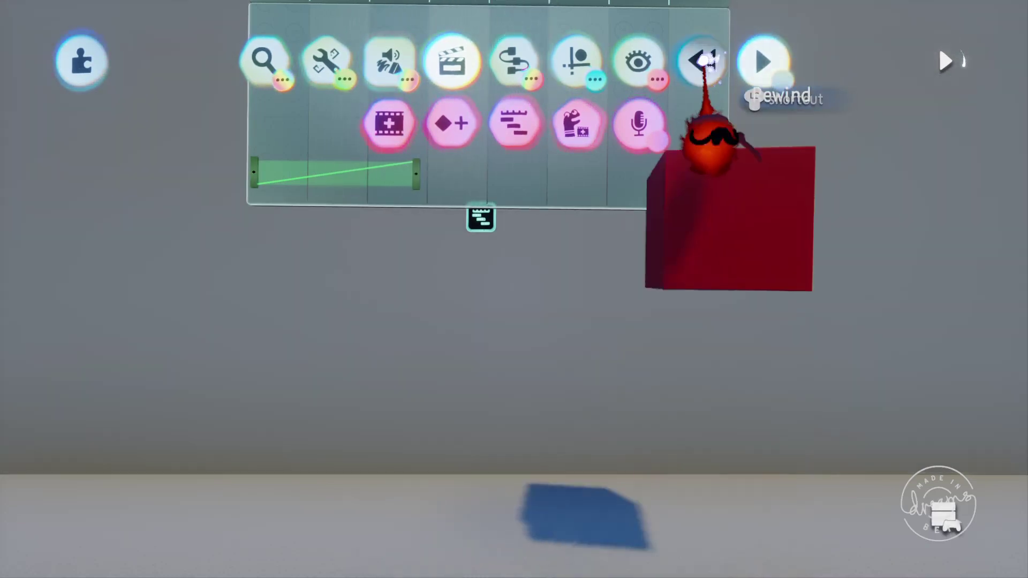
- Move the second keyframe to the timeline's seventh segment and change the blend to the curve that slows towards its end
{"action": "left_click", "coordinate": [481, 218]}
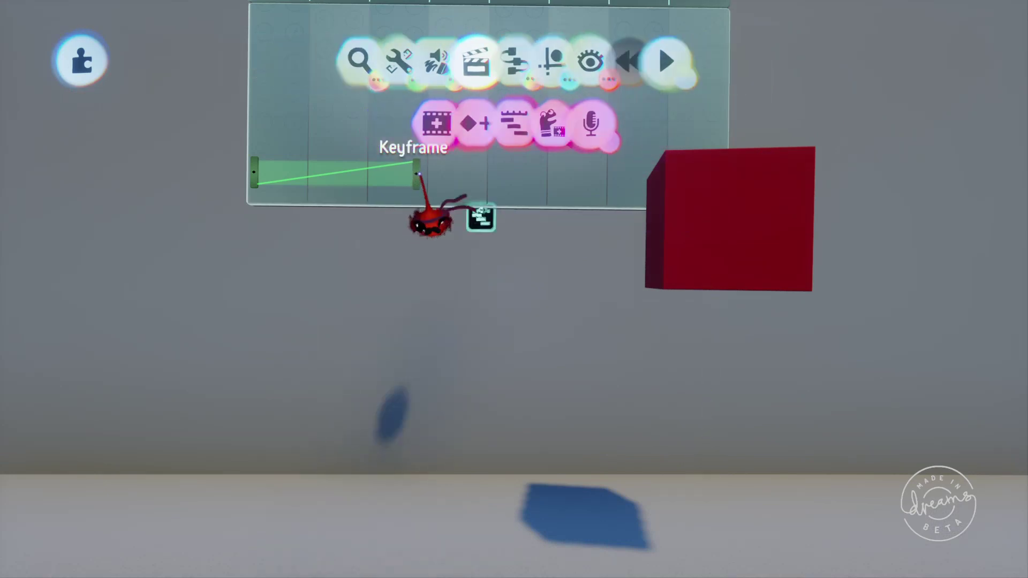
{"action": "left_click_drag", "start_coordinate": [416, 173], "coordinate": [628, 176]}
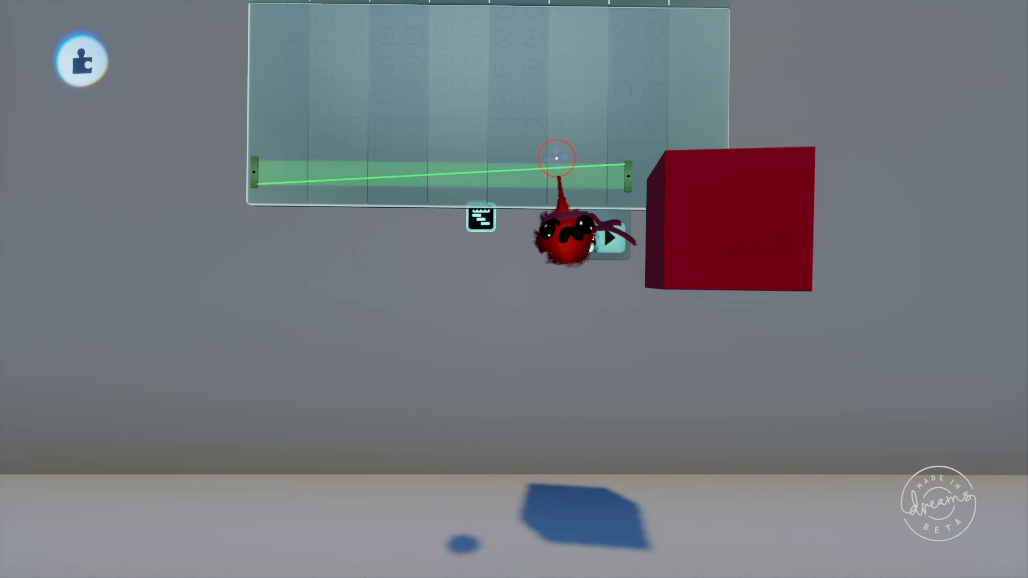
{"action": "left_click", "coordinate": [547, 176]}
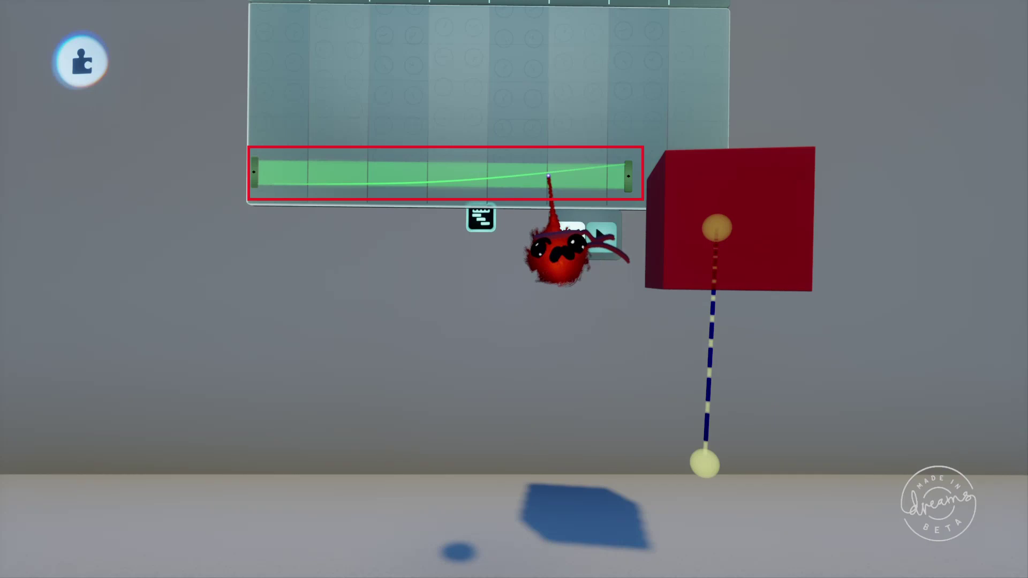
{"action": "left_click", "coordinate": [548, 175]}
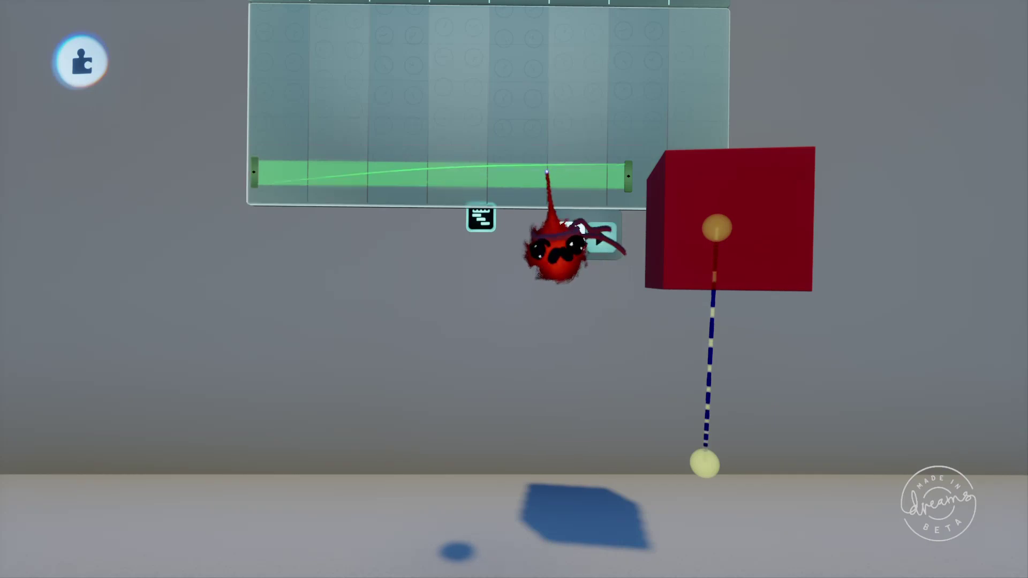
- Switch the blend between the keyframes to the S-shaped curve, playing the scene to watch the motion and rewinding it
{"action": "key", "text": "Tab"}
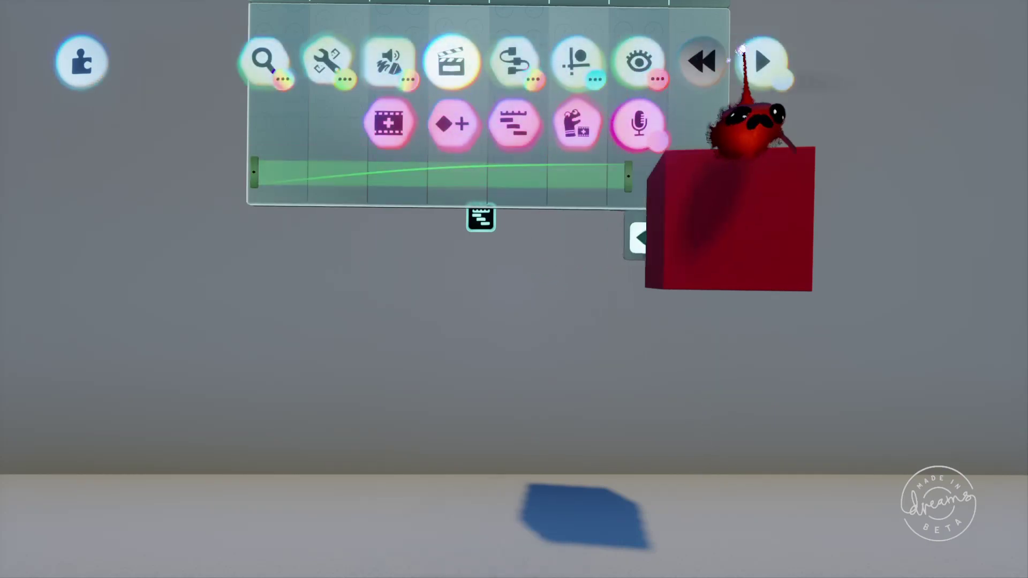
{"action": "left_click", "coordinate": [757, 64]}
{"action": "left_click", "coordinate": [761, 62]}
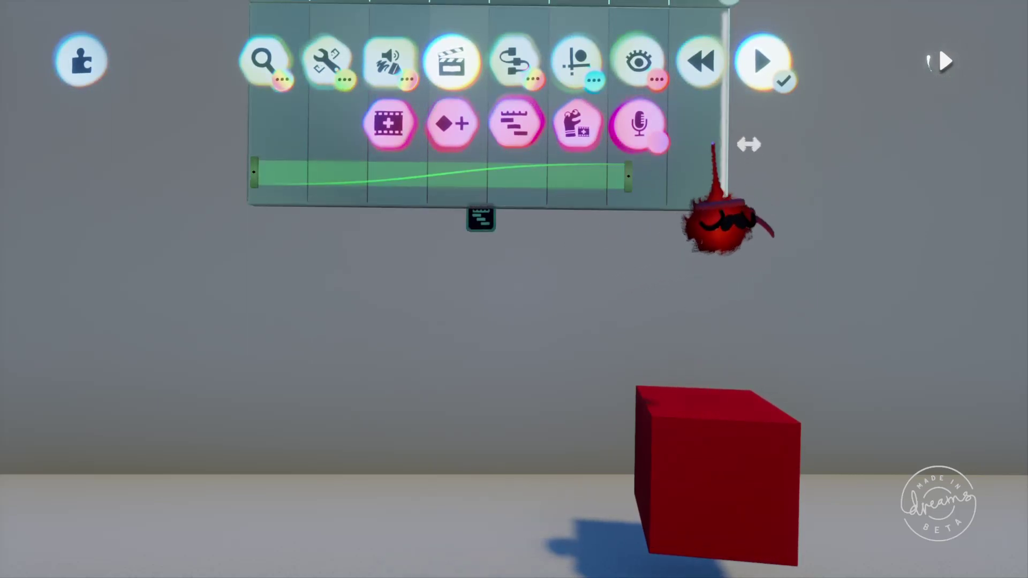
{"action": "left_click", "coordinate": [713, 86]}
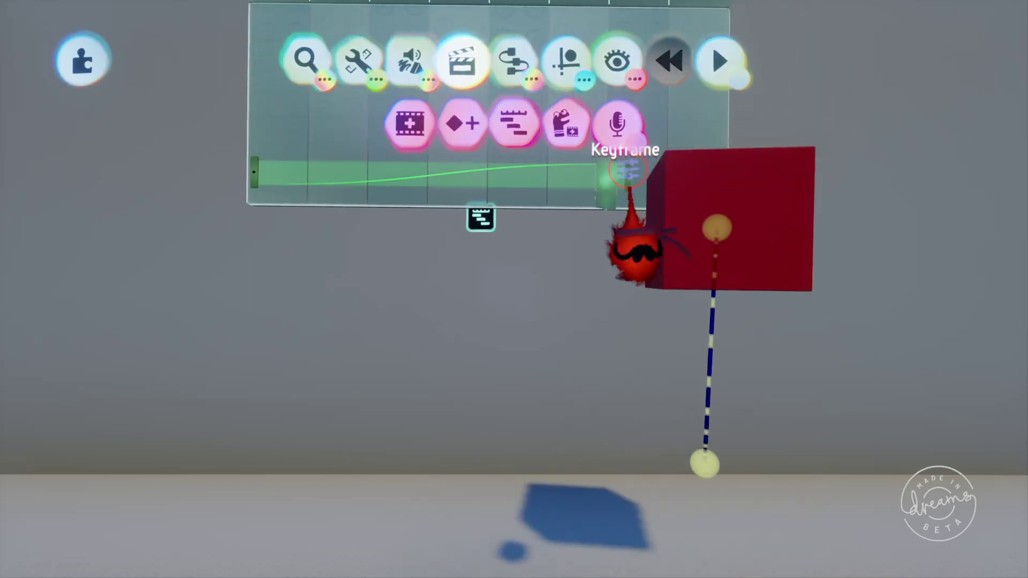
- Examine the Blend Type options in the second keyframe's settings
{"action": "left_click", "coordinate": [627, 171]}
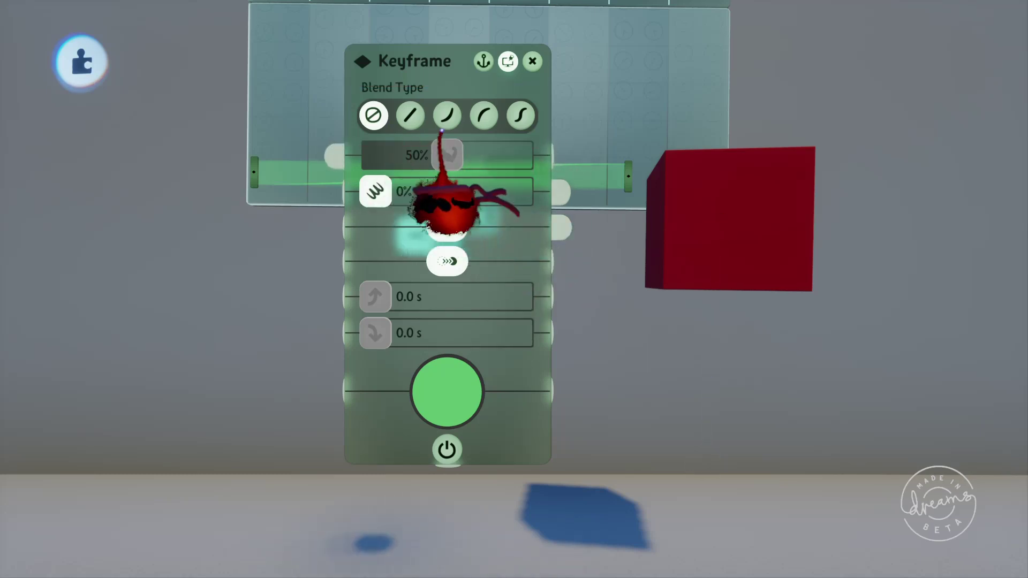
{"action": "key", "text": "Escape"}
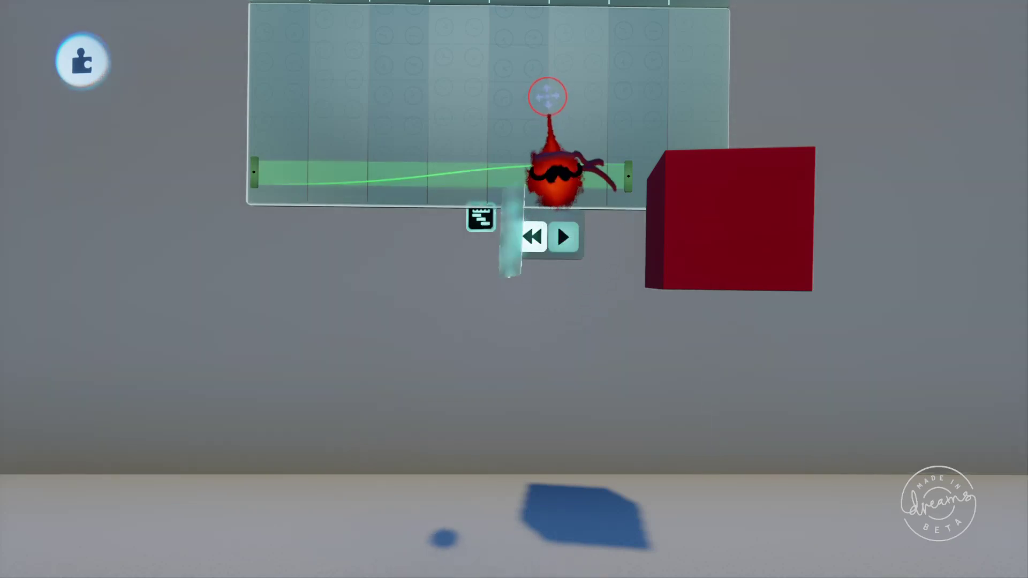
- Open the Timeline's playback properties and examine its Playback Mode, restart and On End Trigger controls
{"action": "left_click", "coordinate": [548, 92]}
{"action": "left_click_drag", "start_coordinate": [562, 211], "coordinate": [813, 182]}
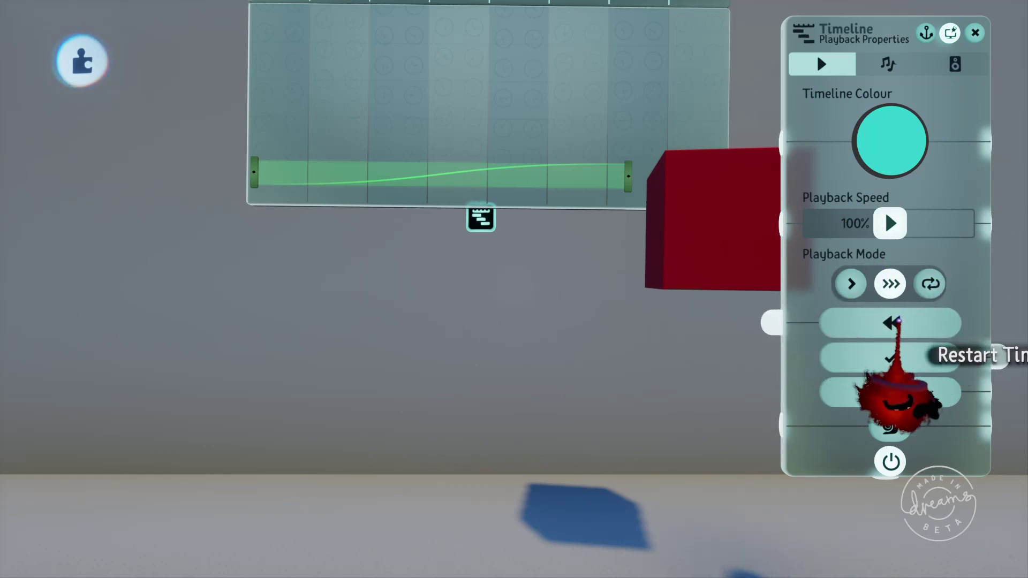
{"action": "mouse_move", "coordinate": [867, 335]}
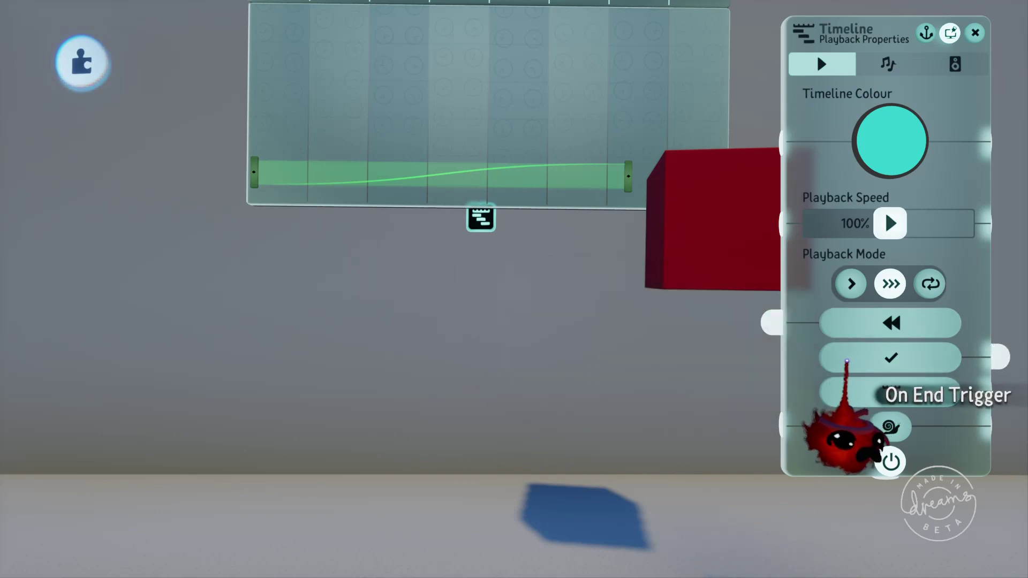
- Examine the Timeline's On End Trigger and Playhead Position outputs and its Volume & Channel settings, and close the properties
{"action": "mouse_move", "coordinate": [847, 363]}
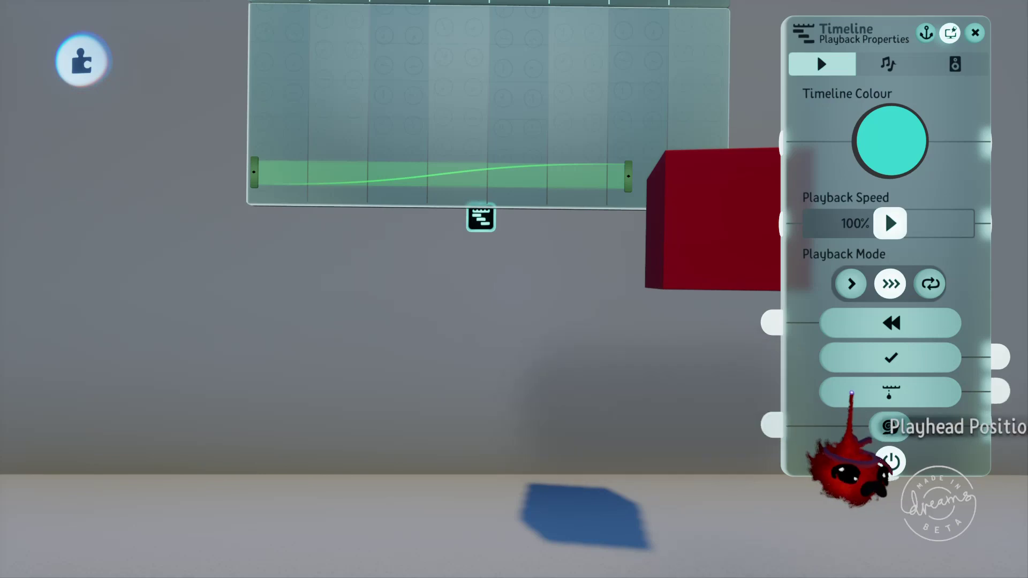
{"action": "mouse_move", "coordinate": [845, 394]}
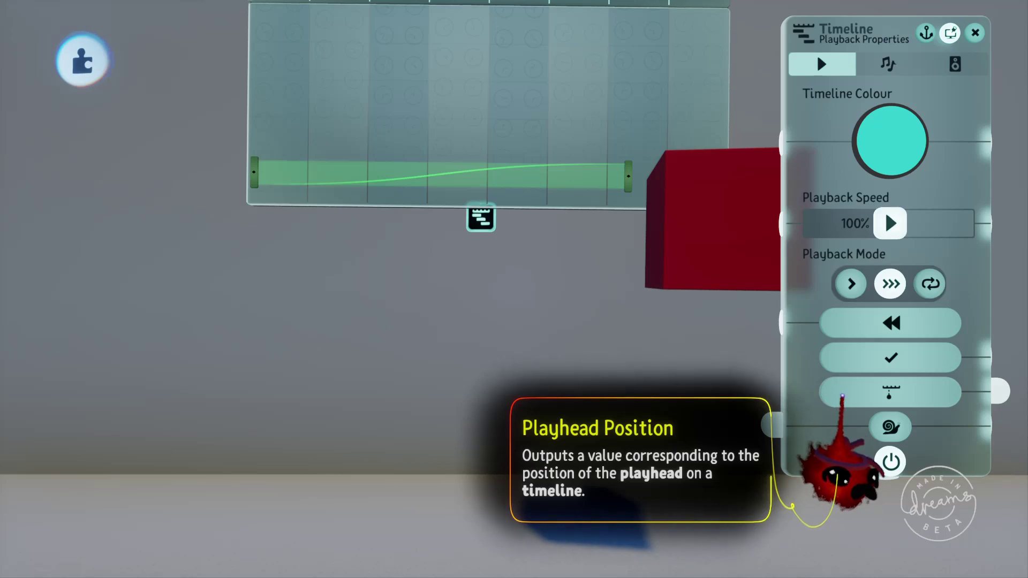
{"action": "mouse_move", "coordinate": [883, 431]}
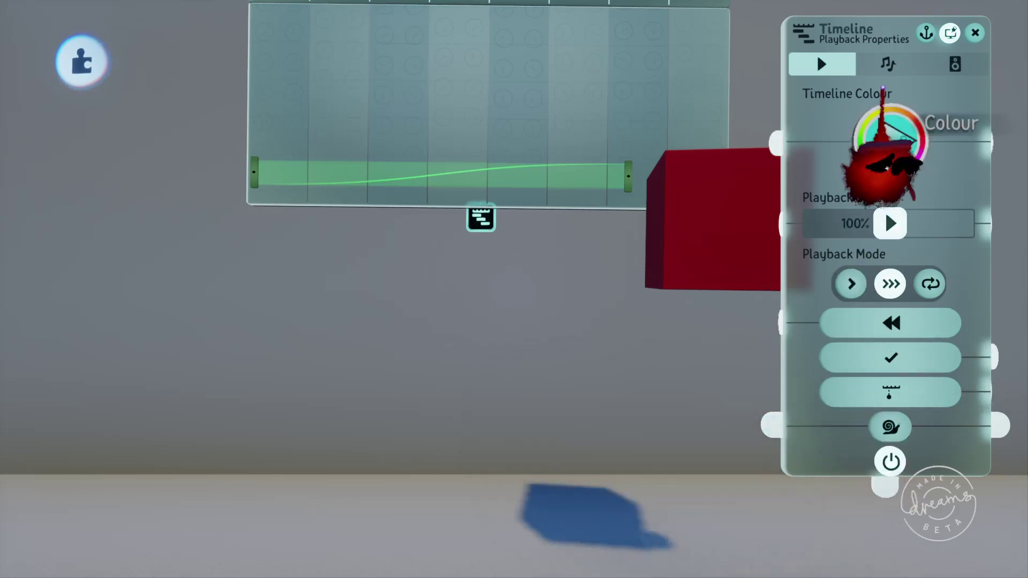
{"action": "left_click", "coordinate": [889, 63]}
{"action": "left_click", "coordinate": [955, 64]}
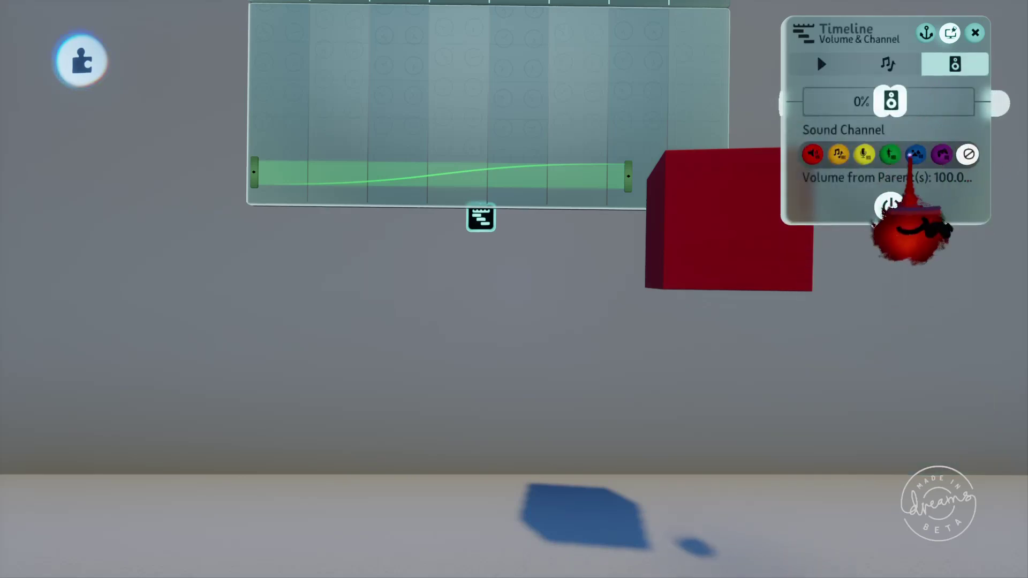
{"action": "key", "text": "Escape"}
- Add a Destroyer gadget to the Timeline, shorten it to about one segment and place it near the end, above the second keyframe
{"action": "middle_click_drag", "start_coordinate": [675, 225], "coordinate": [626, 277]}
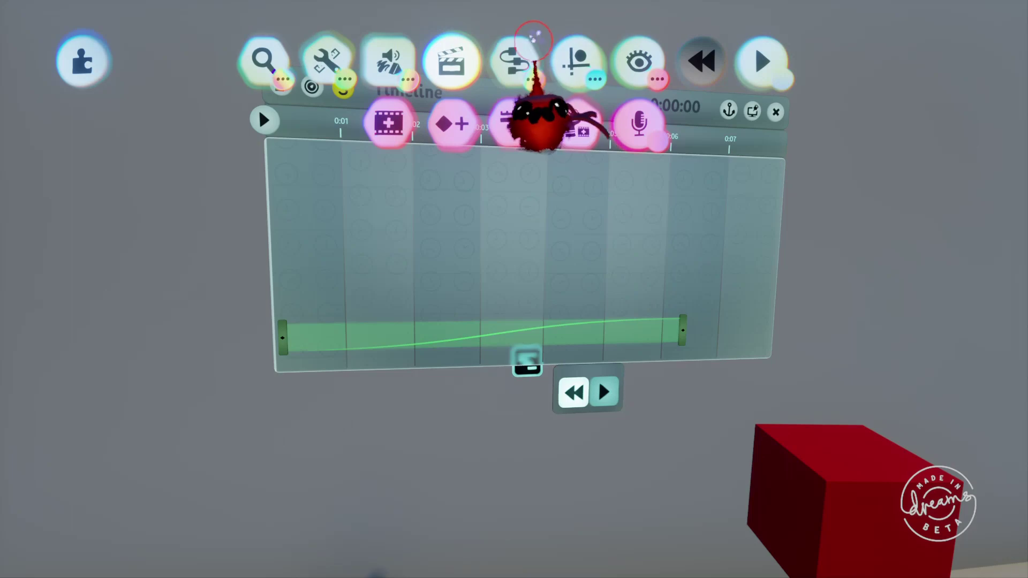
{"action": "left_click", "coordinate": [516, 67]}
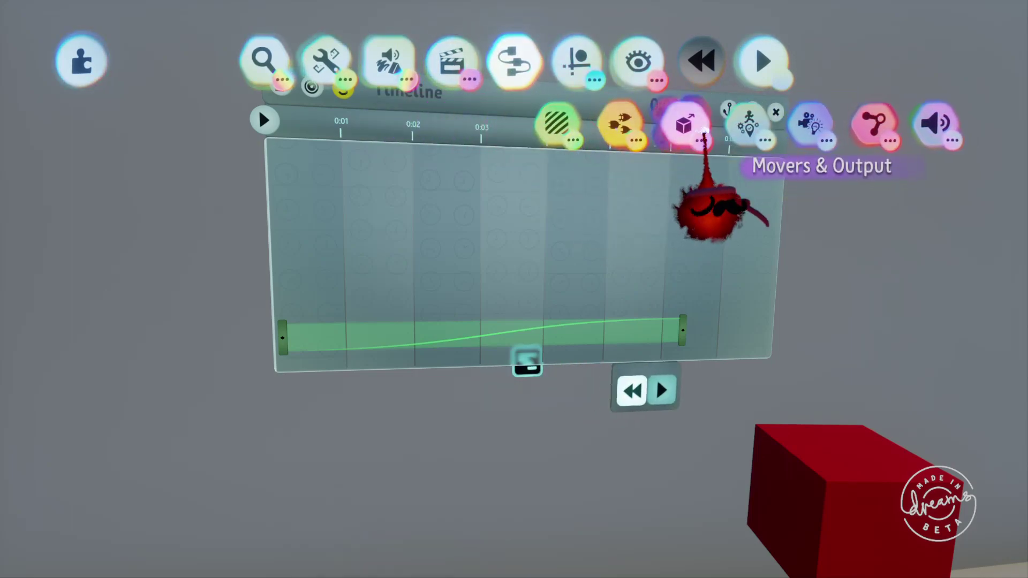
{"action": "left_click", "coordinate": [705, 130]}
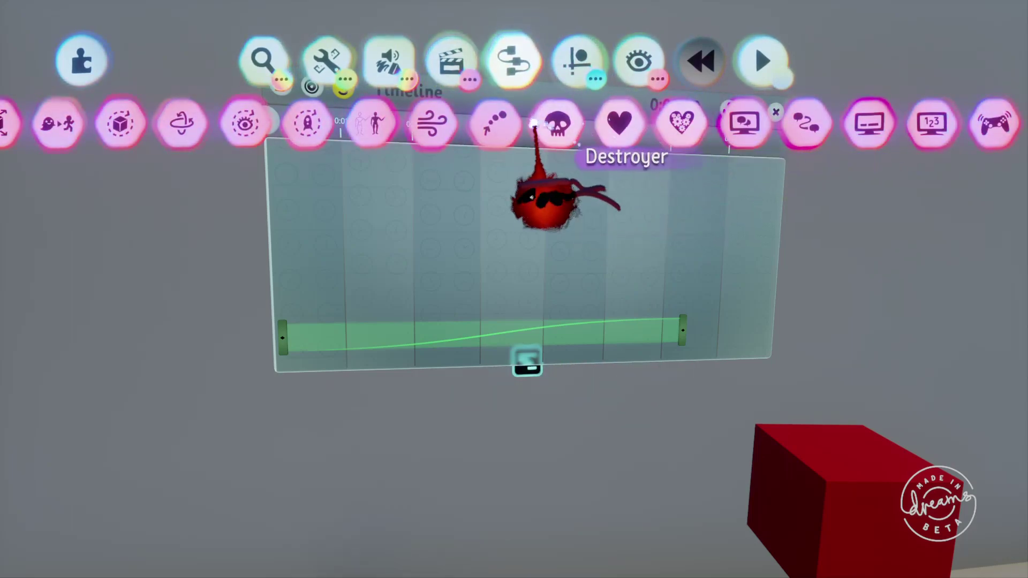
{"action": "left_click", "coordinate": [536, 125]}
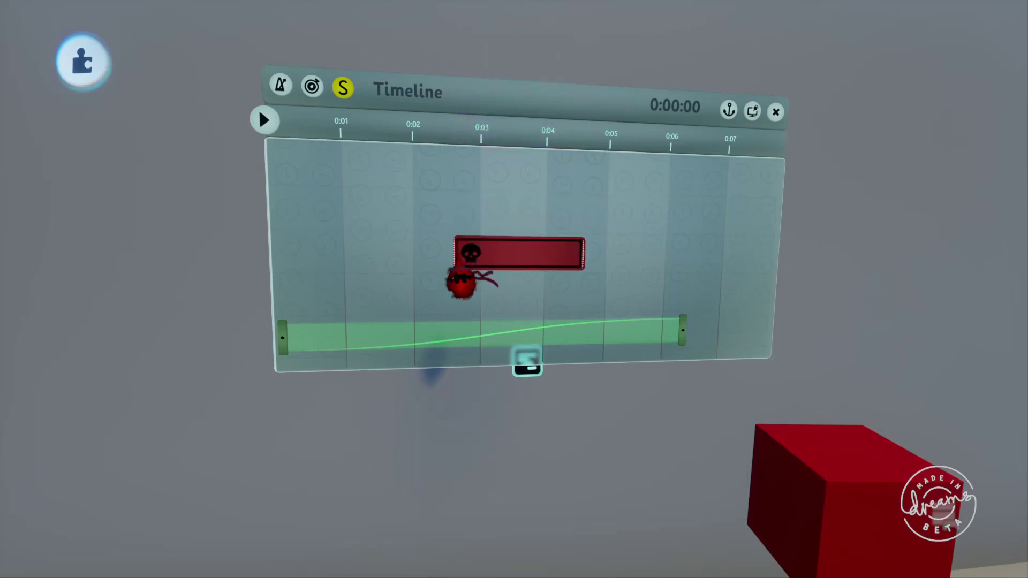
{"action": "left_click_drag", "start_coordinate": [586, 252], "coordinate": [568, 251]}
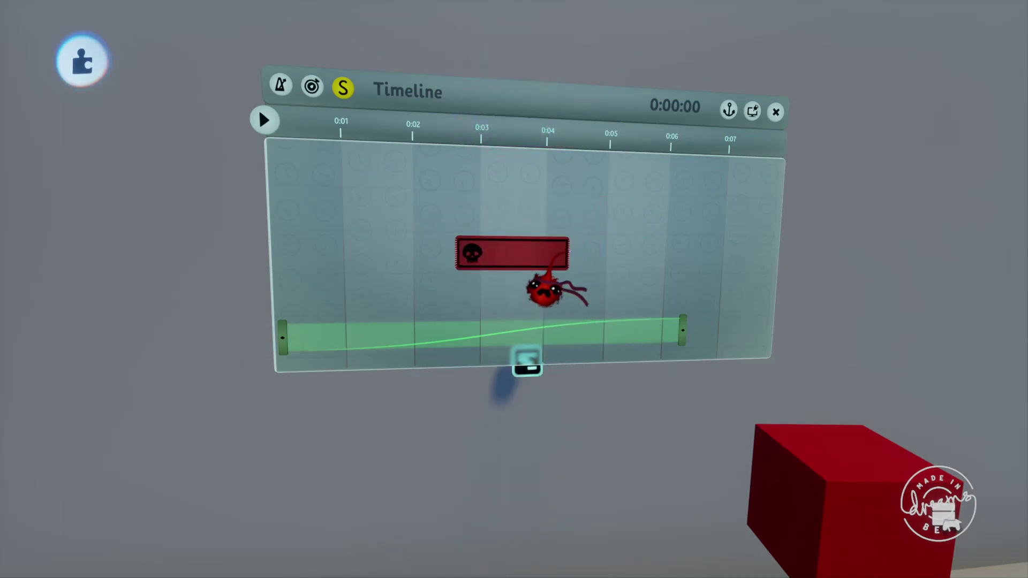
{"action": "left_click_drag", "start_coordinate": [544, 289], "coordinate": [492, 289]}
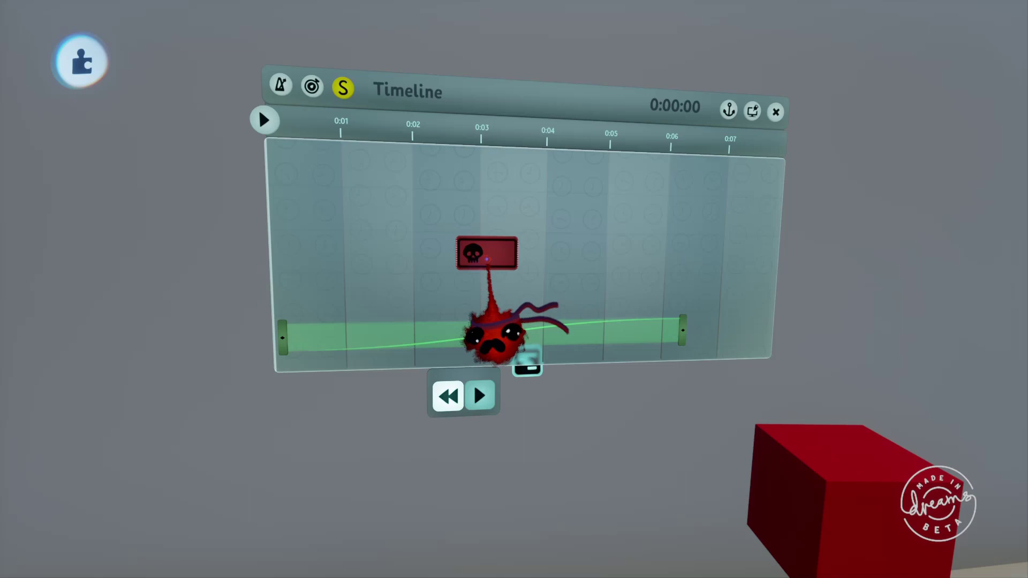
{"action": "left_click_drag", "start_coordinate": [487, 260], "coordinate": [712, 261]}
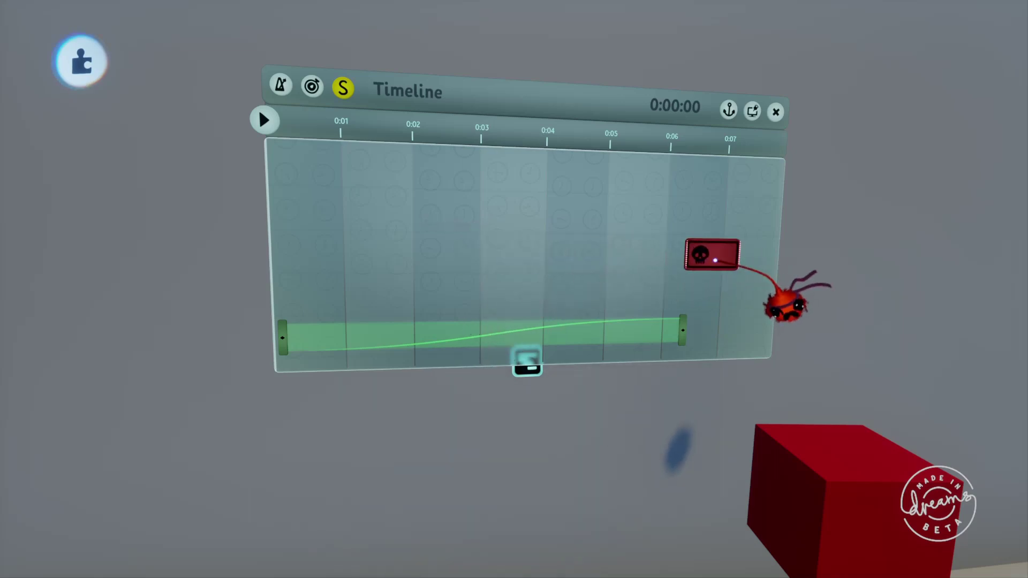
- Play the scene to test the Destroyer, rewind it, reopen the Timeline and remove the Destroyer
{"action": "left_click", "coordinate": [762, 56]}
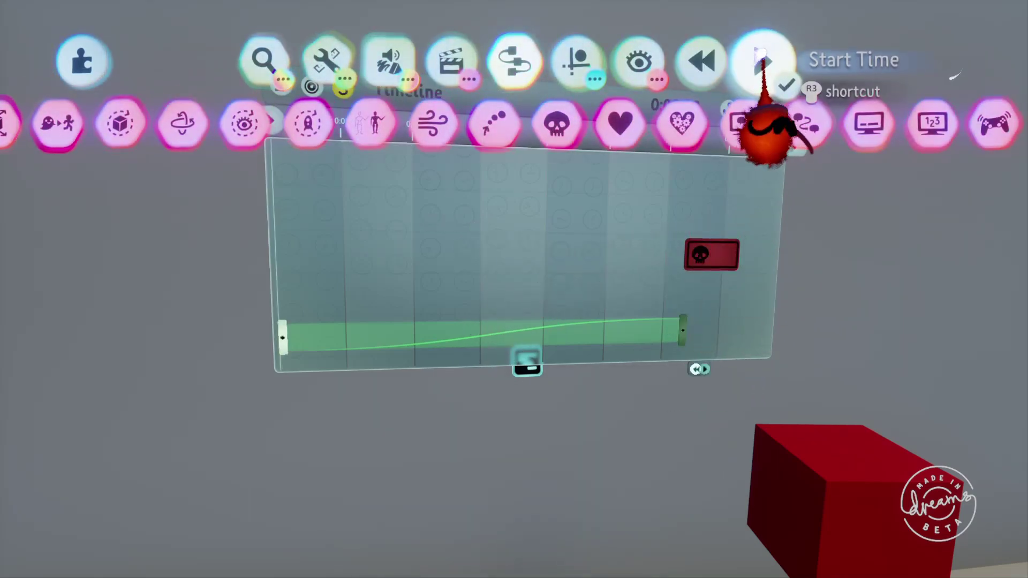
{"action": "left_click", "coordinate": [763, 60]}
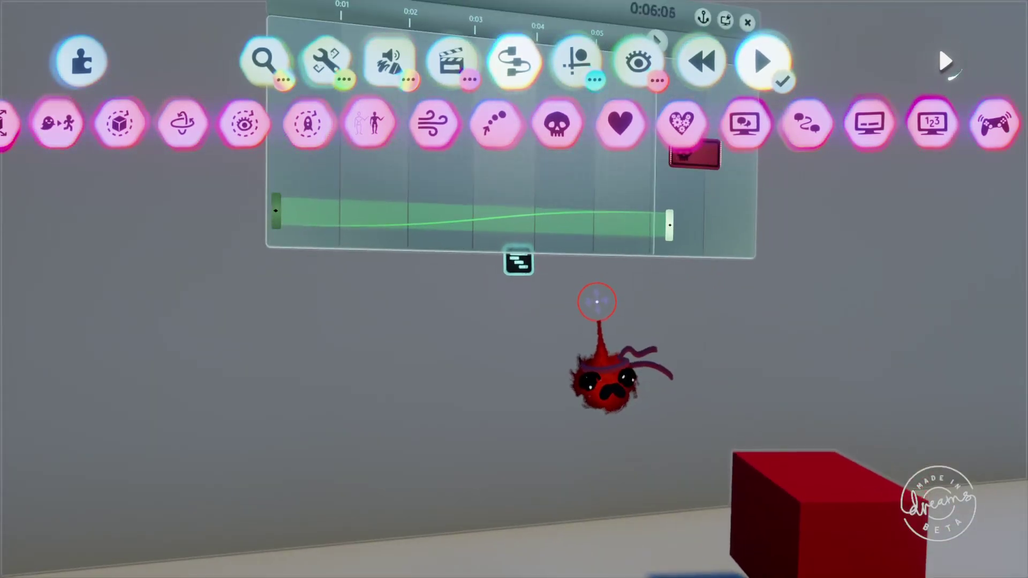
{"action": "key", "text": "Escape"}
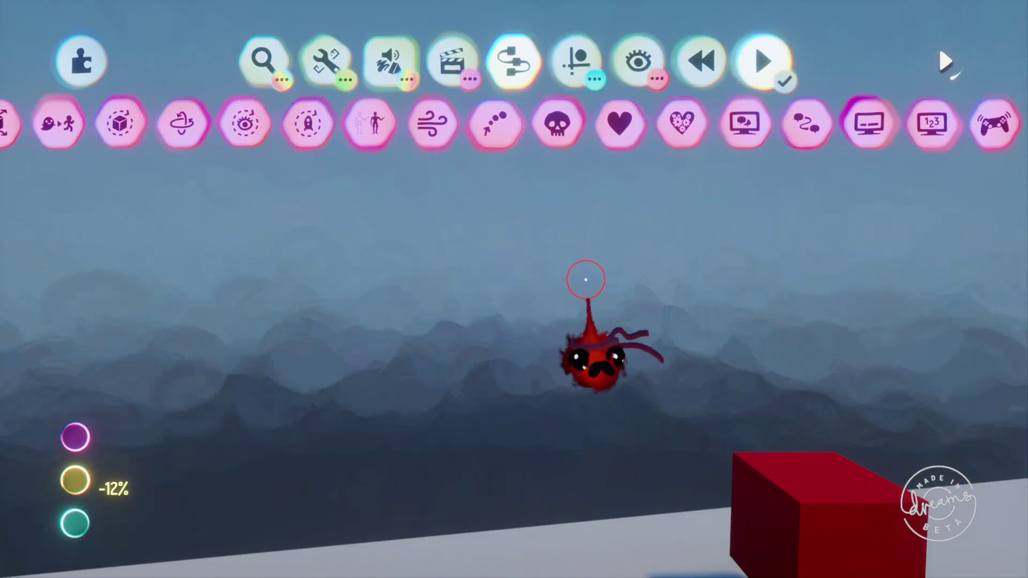
{"action": "left_click", "coordinate": [702, 60]}
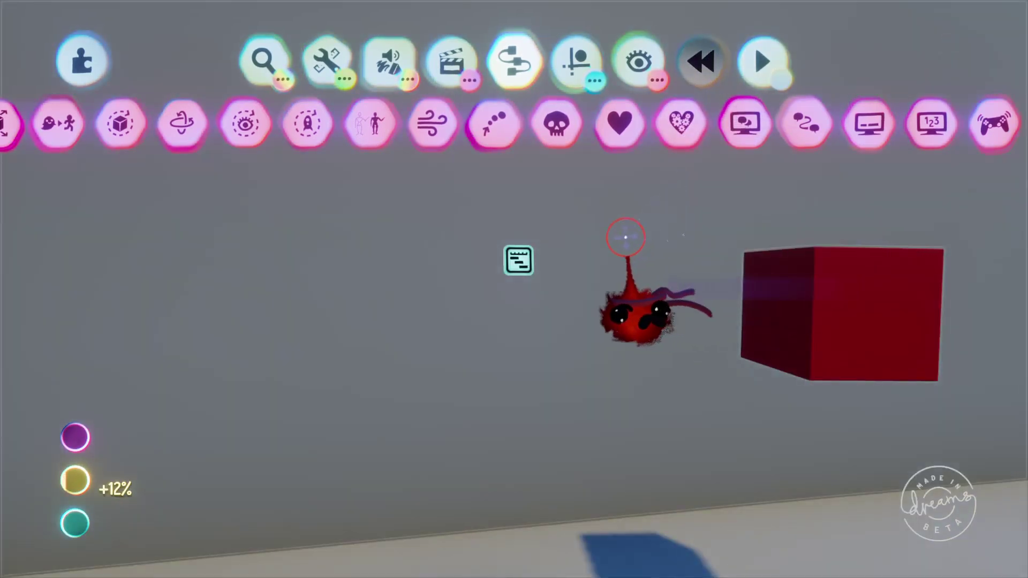
{"action": "left_click", "coordinate": [518, 260]}
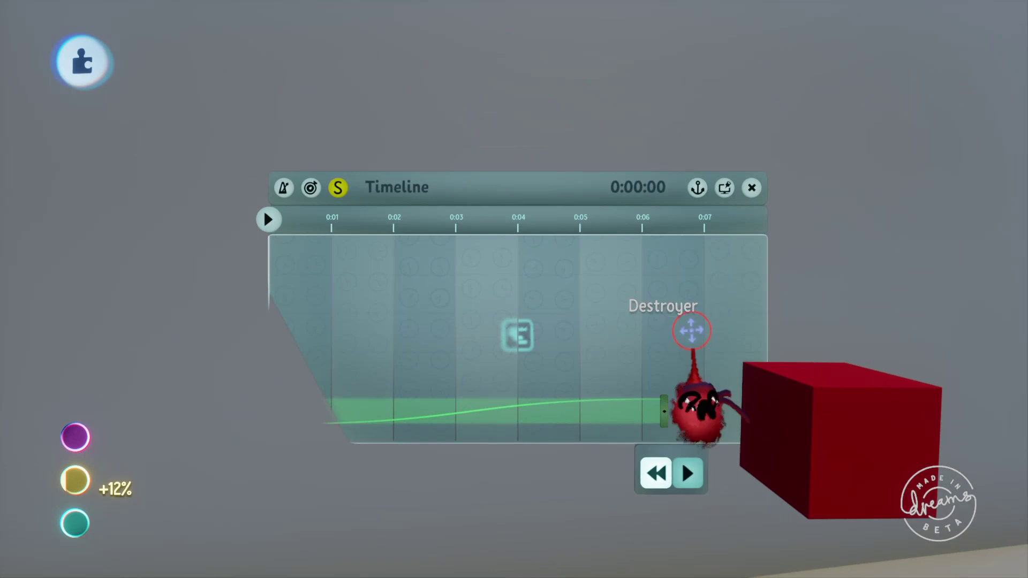
{"action": "middle_click_drag", "start_coordinate": [692, 330], "coordinate": [519, 294]}
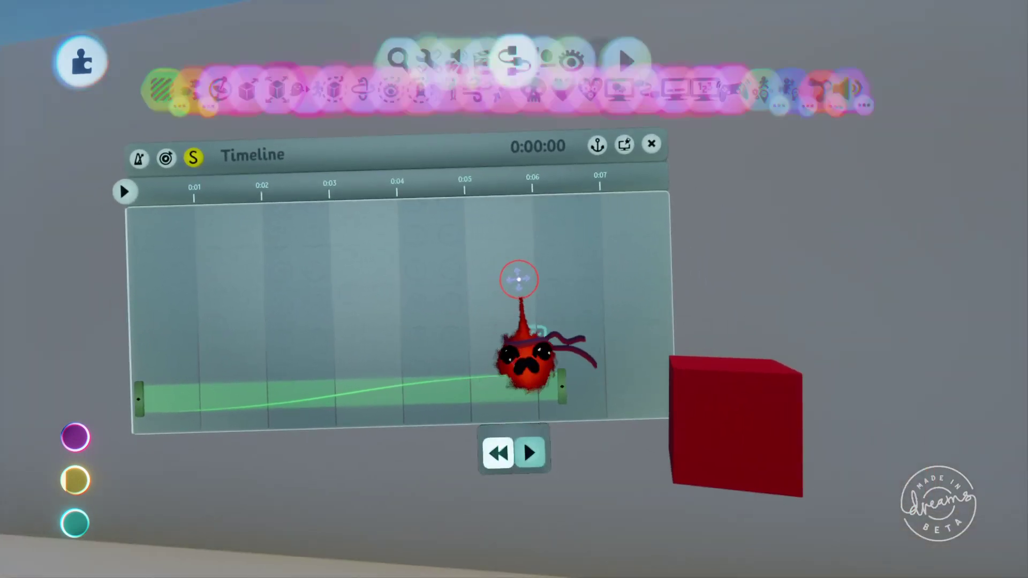
- Place an AND Gate on the Timeline and undo the placement
{"action": "left_click_drag", "start_coordinate": [519, 279], "coordinate": [524, 117]}
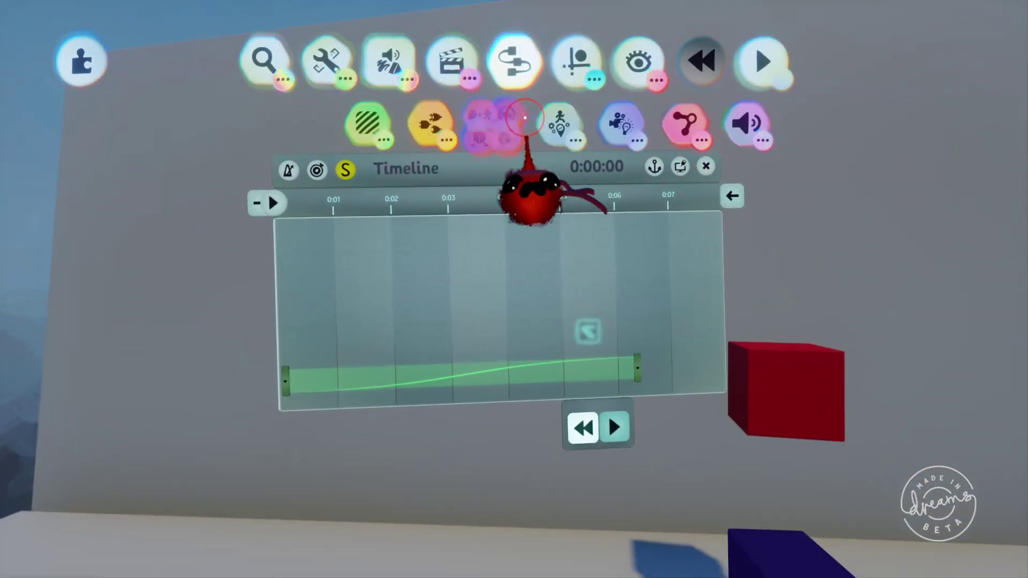
{"action": "left_click", "coordinate": [428, 125]}
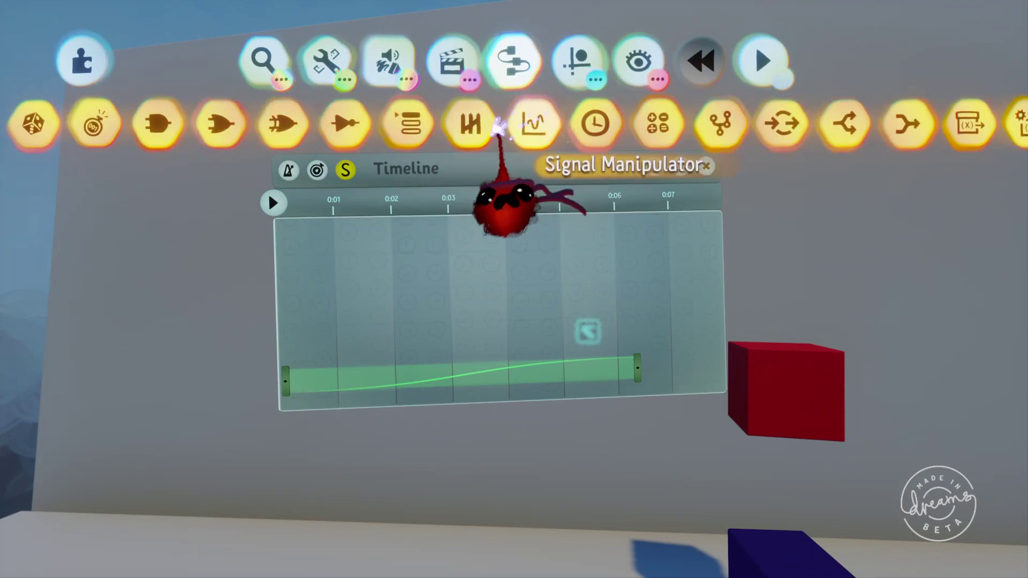
{"action": "left_click", "coordinate": [158, 124]}
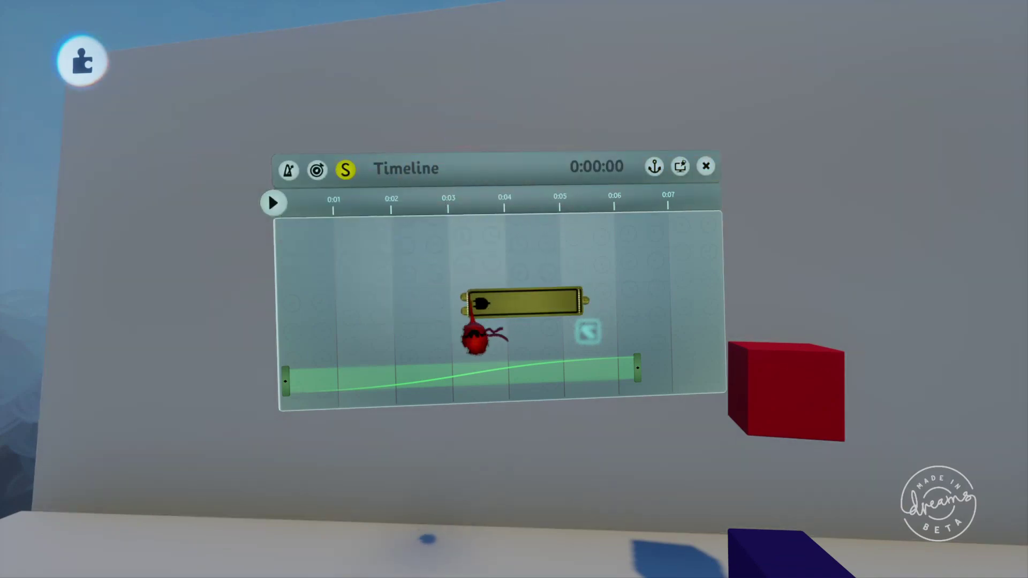
{"action": "left_click", "coordinate": [475, 336]}
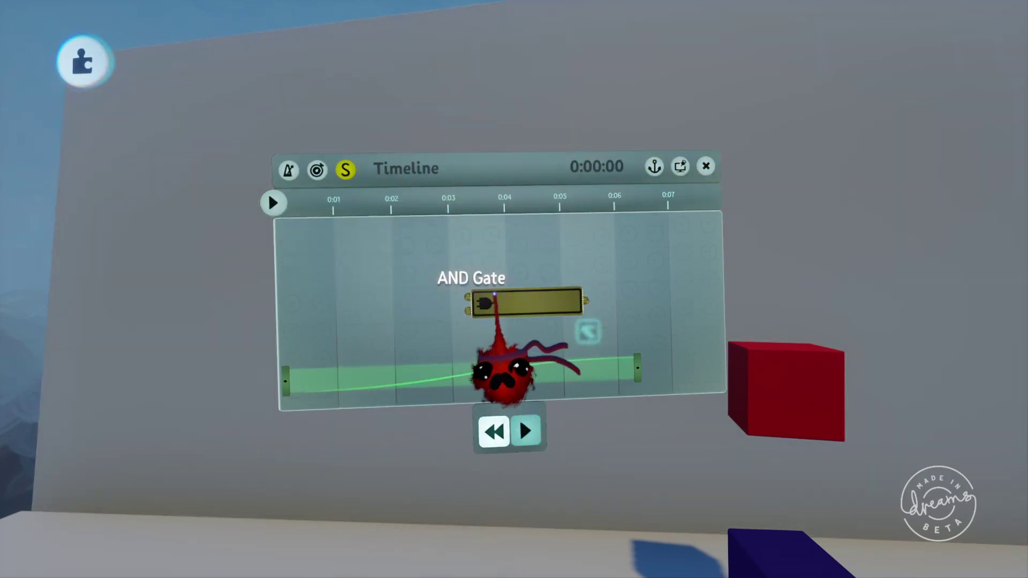
{"action": "key", "text": "ctrl+z"}
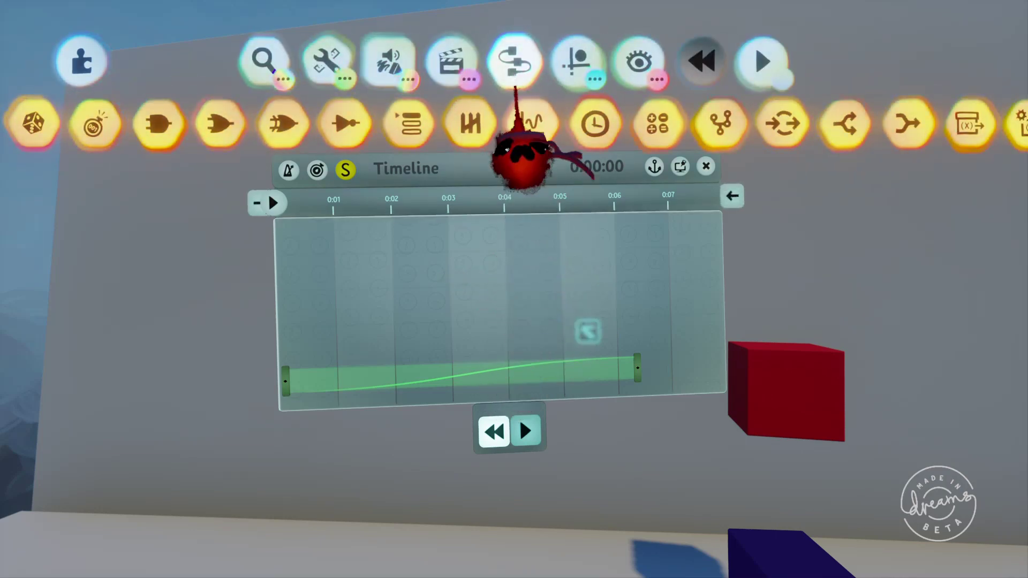
{"action": "key", "text": "Escape"}
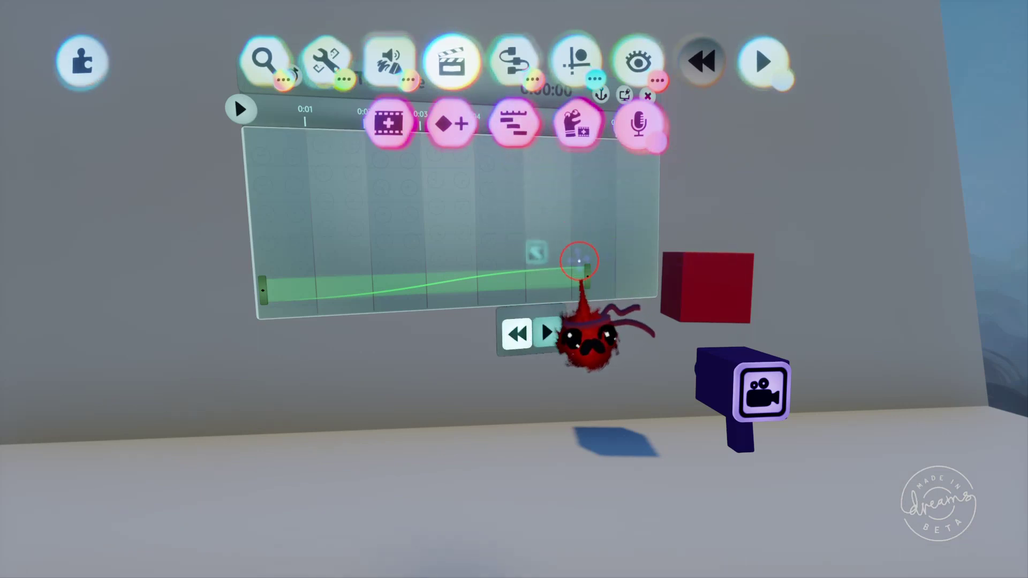
- Record a green Tint Colour for the cube in the second keyframe and close the cube's properties
{"action": "scroll", "coordinate": [579, 261], "scroll_direction": "up", "scroll_amount": 3}
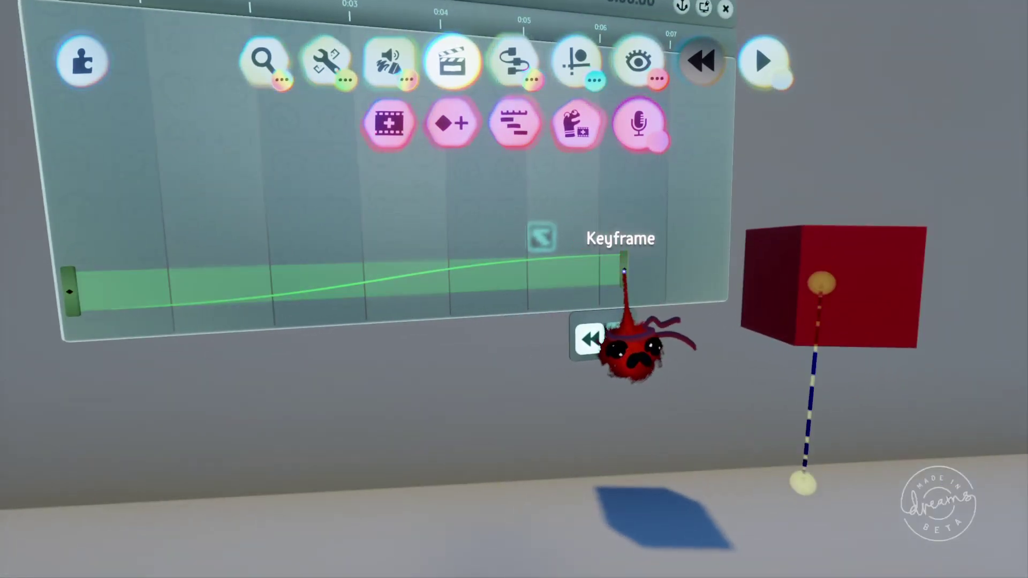
{"action": "left_click", "coordinate": [624, 271]}
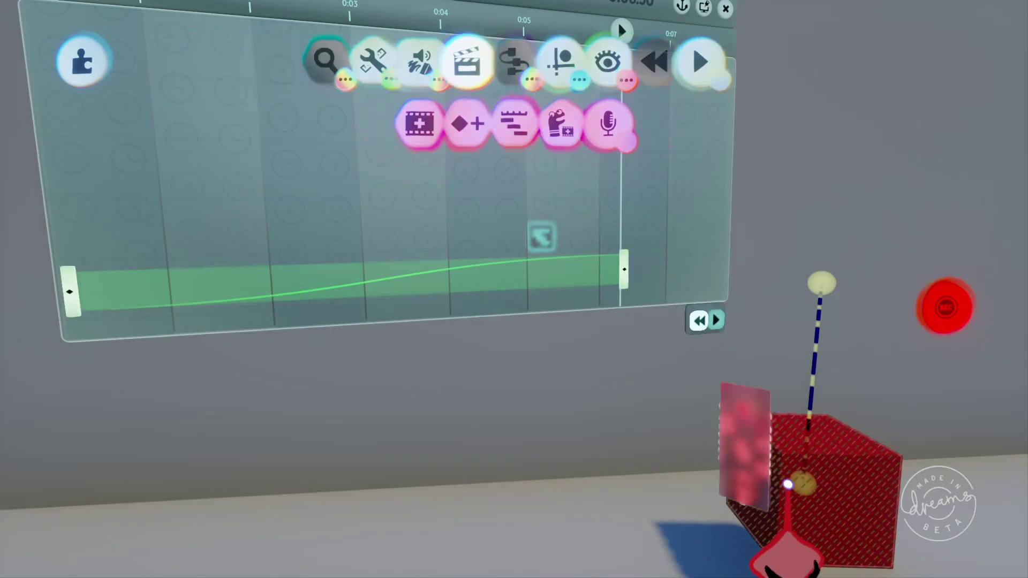
{"action": "mouse_move", "coordinate": [598, 179]}
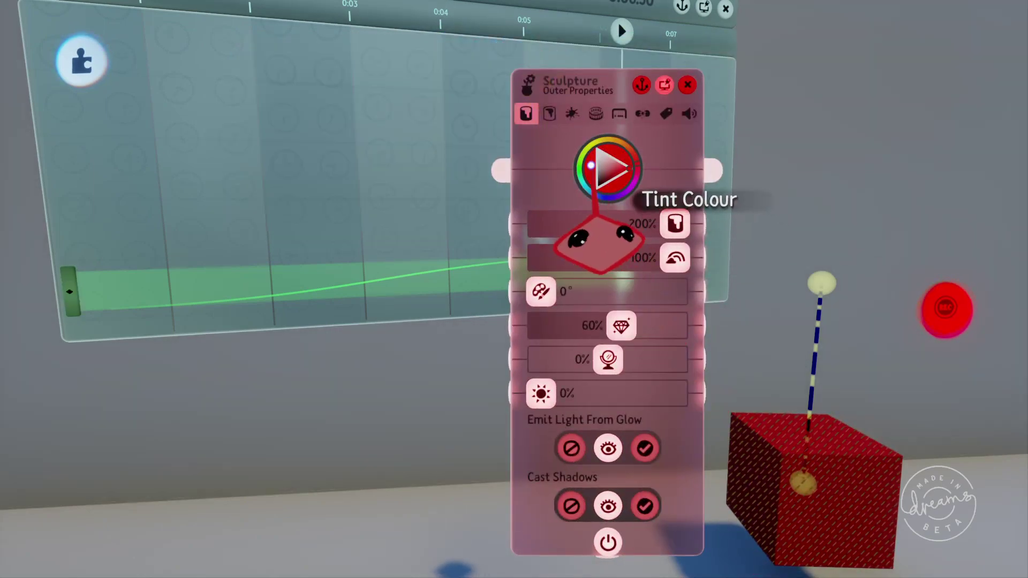
{"action": "left_click", "coordinate": [578, 163]}
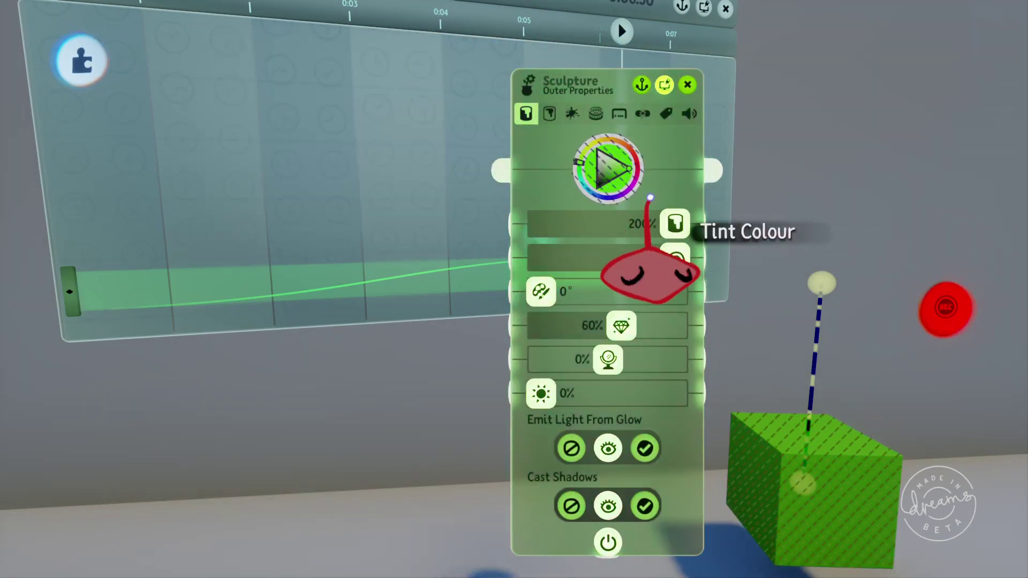
{"action": "left_click", "coordinate": [946, 307]}
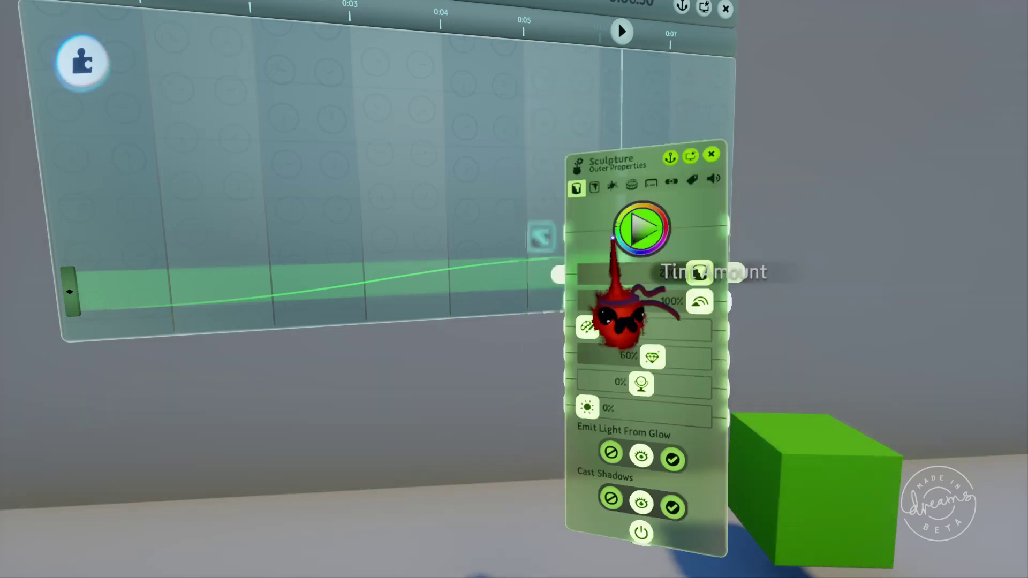
{"action": "key", "text": "Escape"}
{"action": "scroll", "coordinate": [627, 276], "scroll_direction": "down", "scroll_amount": 3}
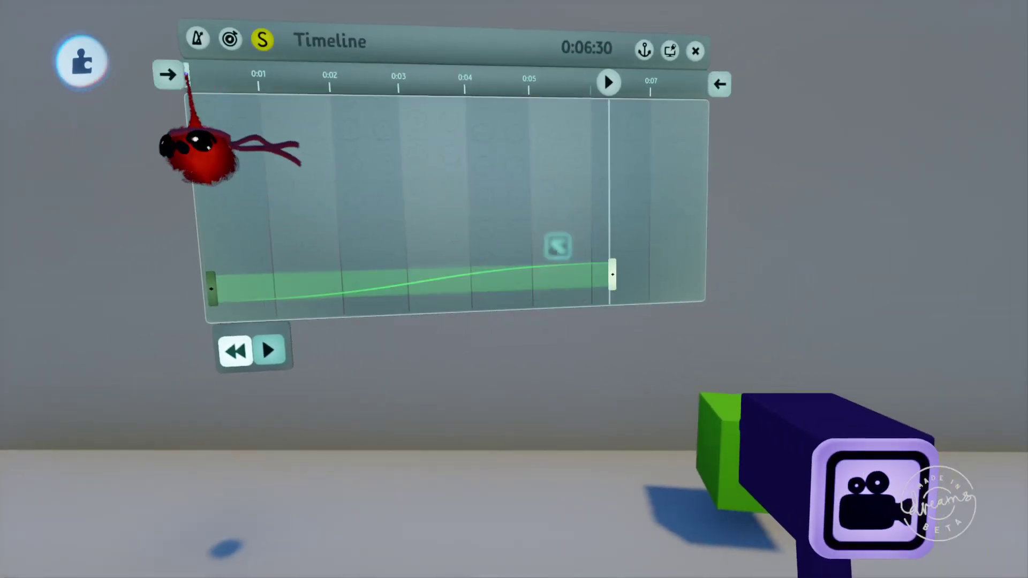
- Record a red Tint Colour for the cube in the first keyframe and preview the colour blend along the Timeline
{"action": "left_click", "coordinate": [186, 69]}
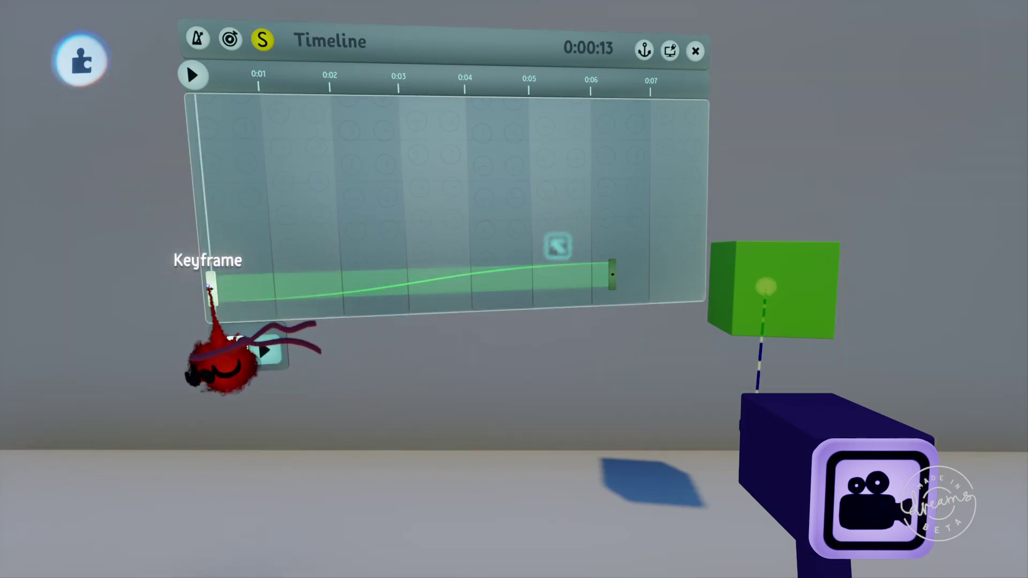
{"action": "left_click", "coordinate": [728, 284]}
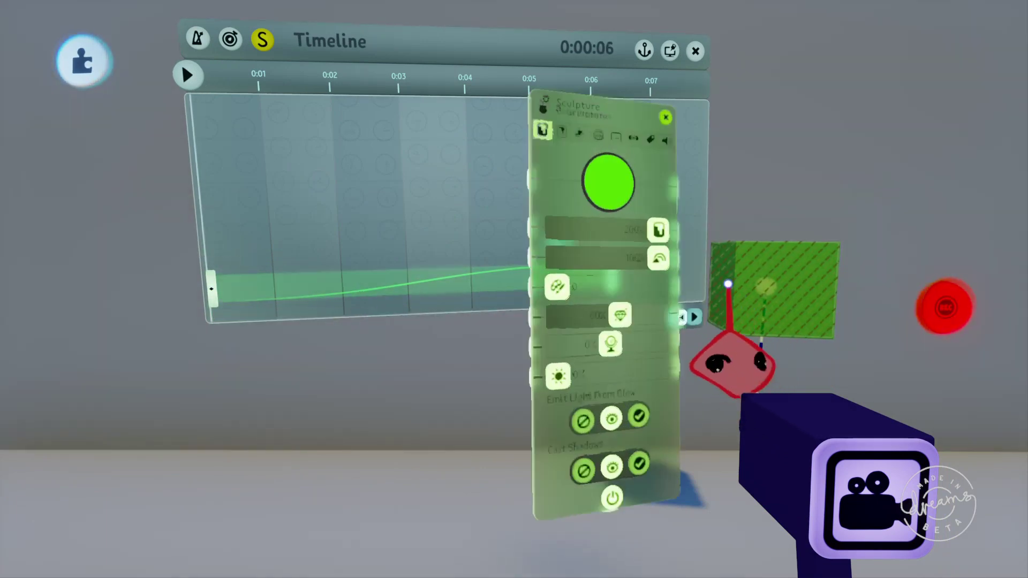
{"action": "left_click", "coordinate": [606, 152]}
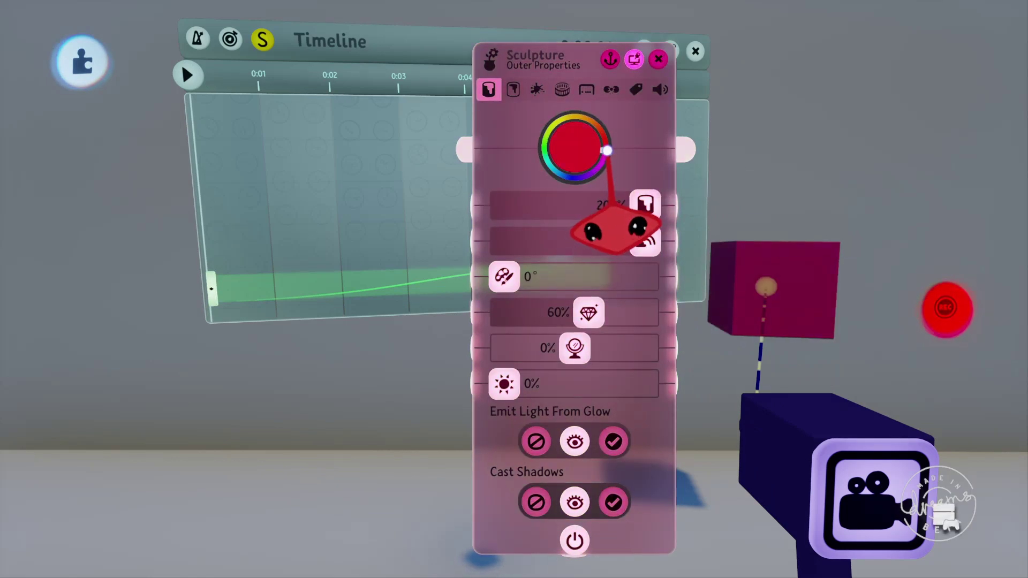
{"action": "left_click_drag", "start_coordinate": [616, 228], "coordinate": [624, 260]}
{"action": "left_click", "coordinate": [946, 309]}
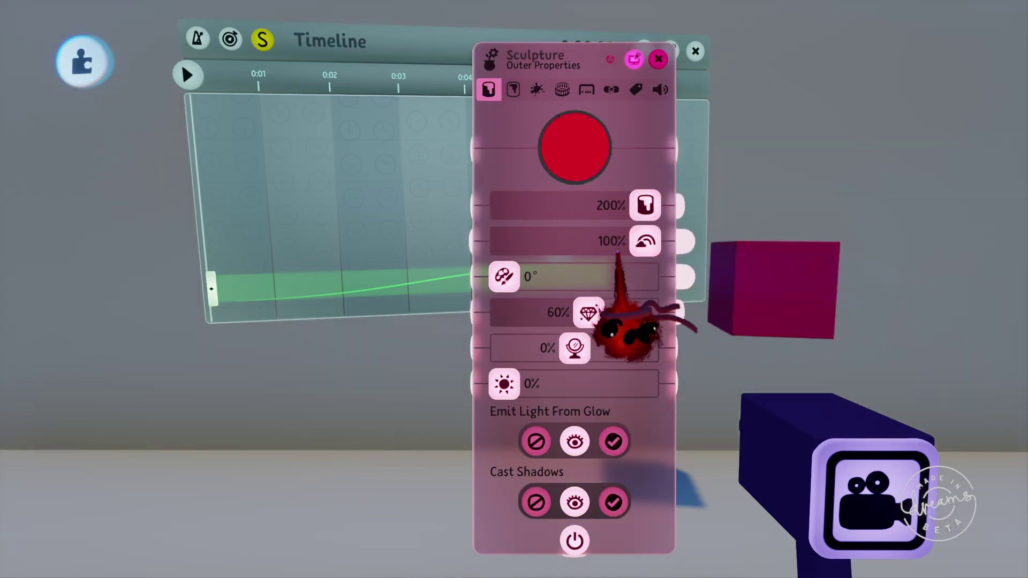
{"action": "left_click", "coordinate": [545, 338]}
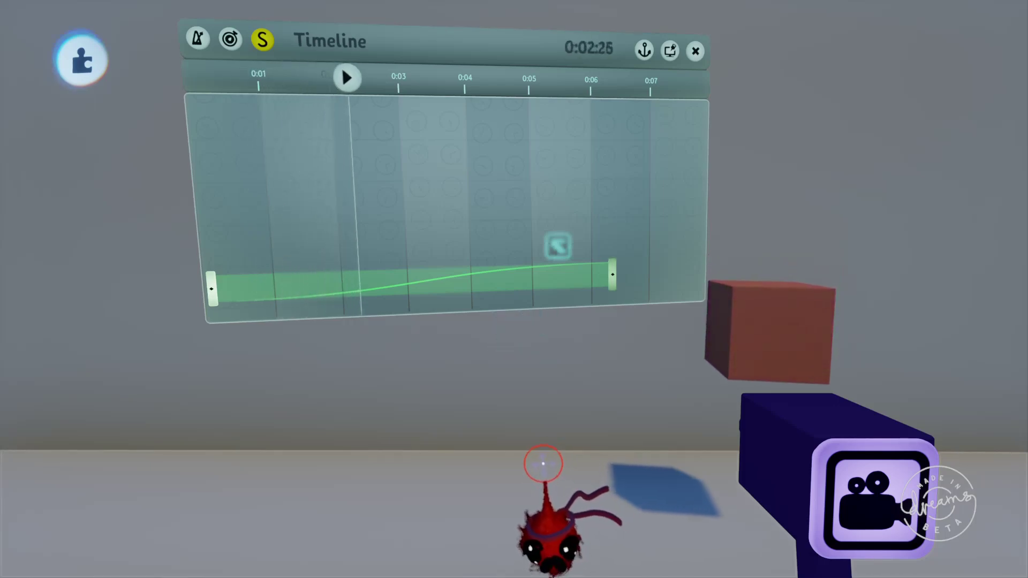
- Open the second keyframe for recording and examine the cube's recordable Outer Properties and Physical Properties
{"action": "middle_click_drag", "start_coordinate": [546, 450], "coordinate": [547, 447]}
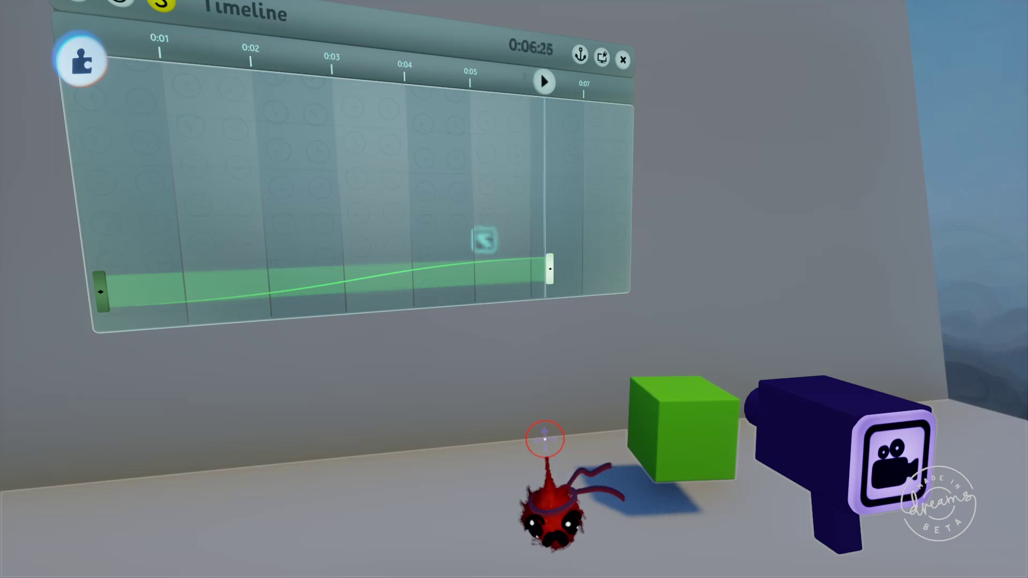
{"action": "left_click", "coordinate": [549, 272]}
{"action": "right_click", "coordinate": [650, 390]}
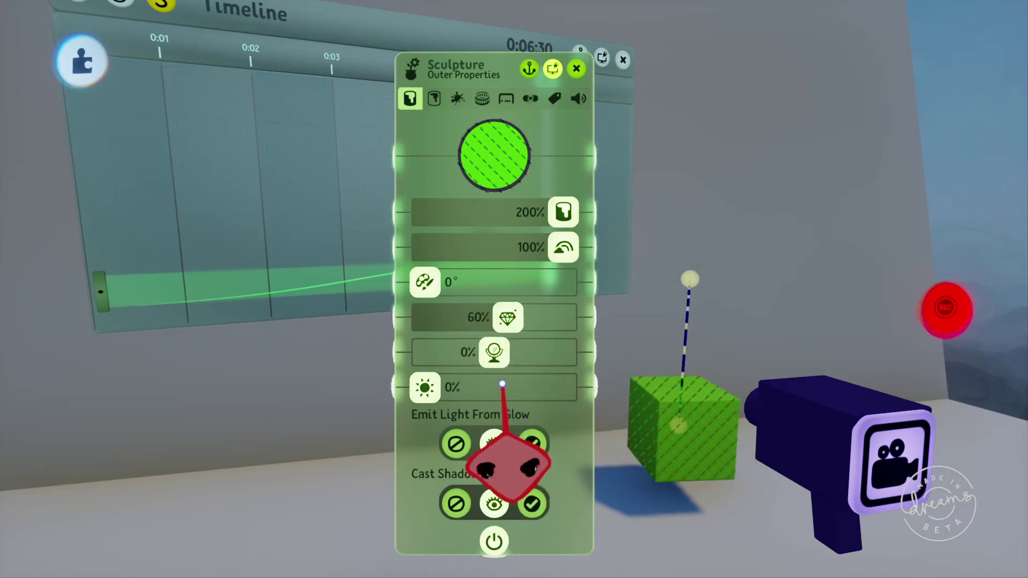
{"action": "left_click", "coordinate": [482, 99]}
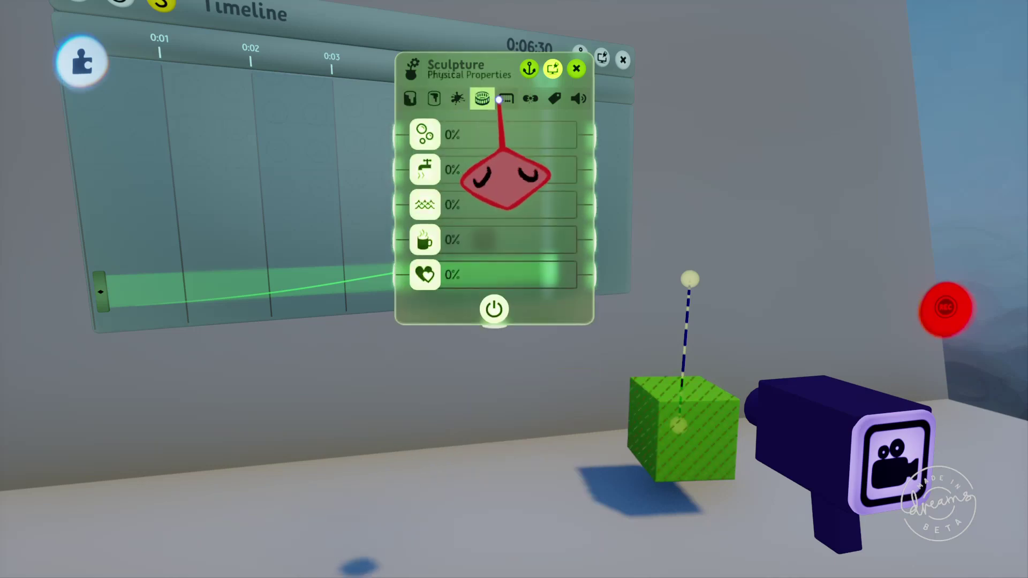
{"action": "left_click", "coordinate": [501, 99]}
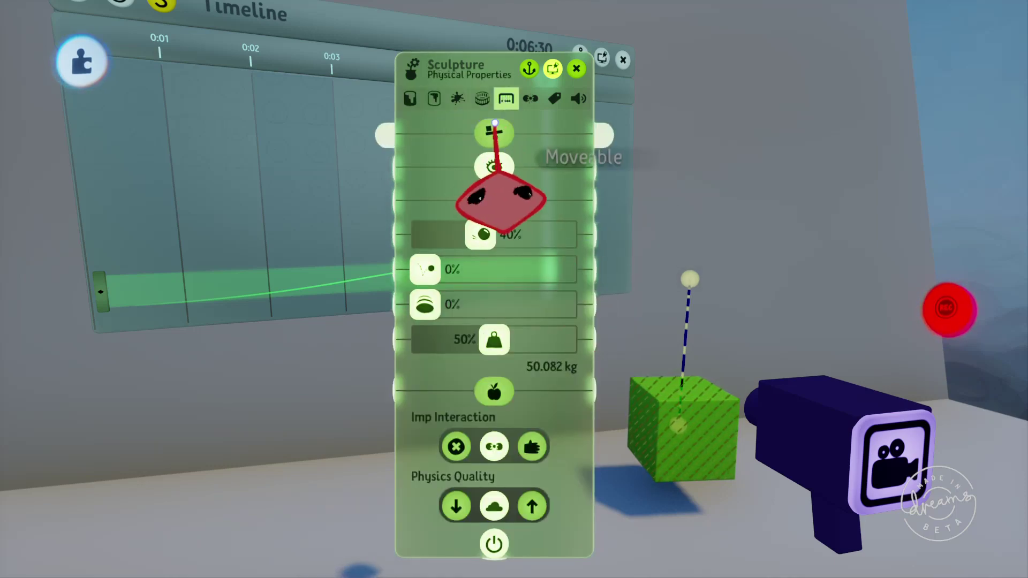
{"action": "key", "text": "Escape"}
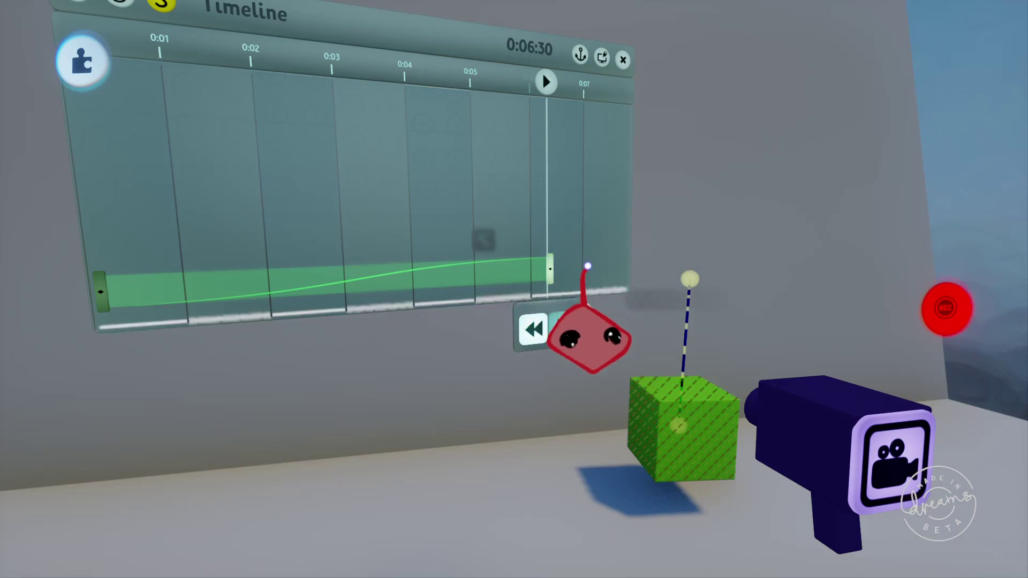